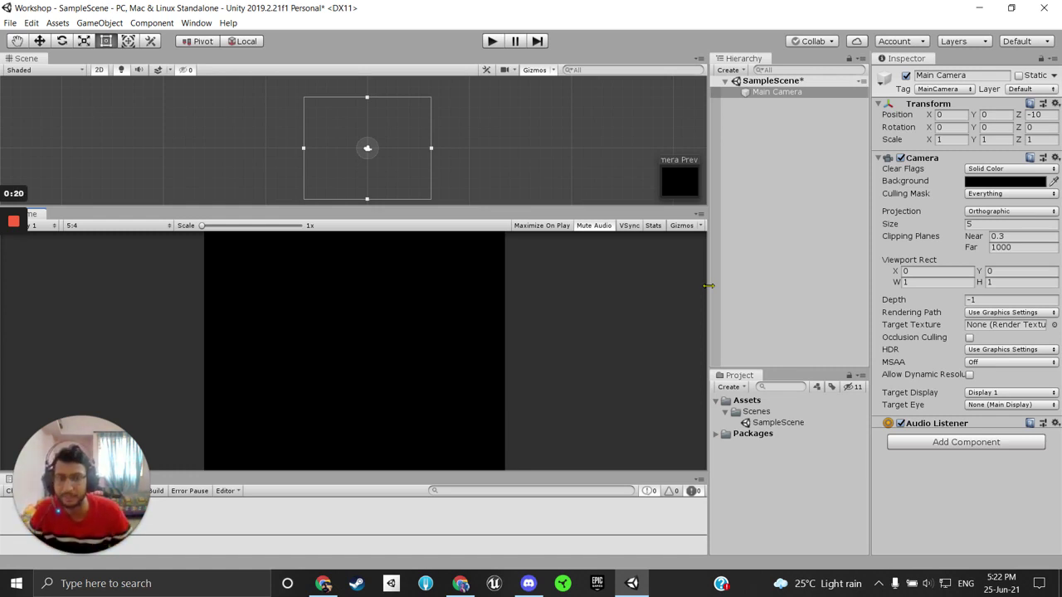
Step: Try docking the Scene view beside the Game view, stacked below it, and as a tab in the same group
left_click(862, 376)
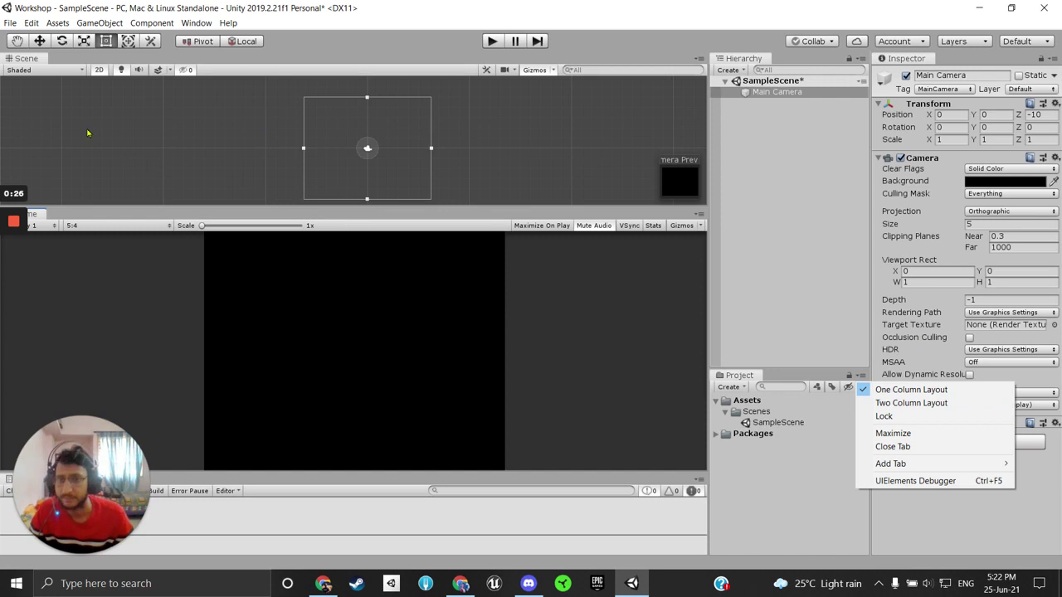
left_click(39, 216)
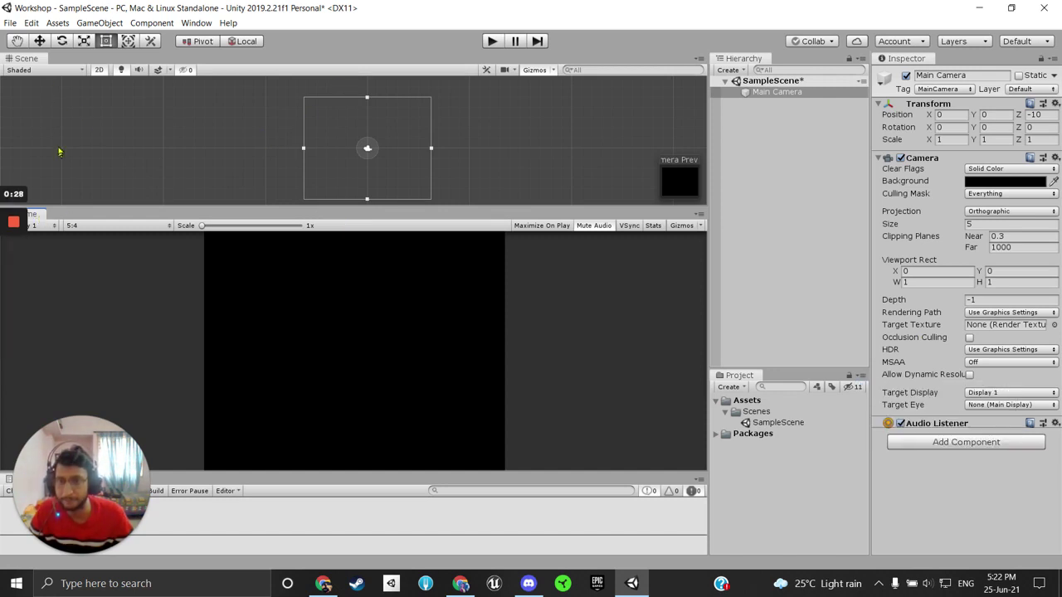
left_click_drag(20, 60, 523, 338)
left_click_drag(470, 137, 323, 150)
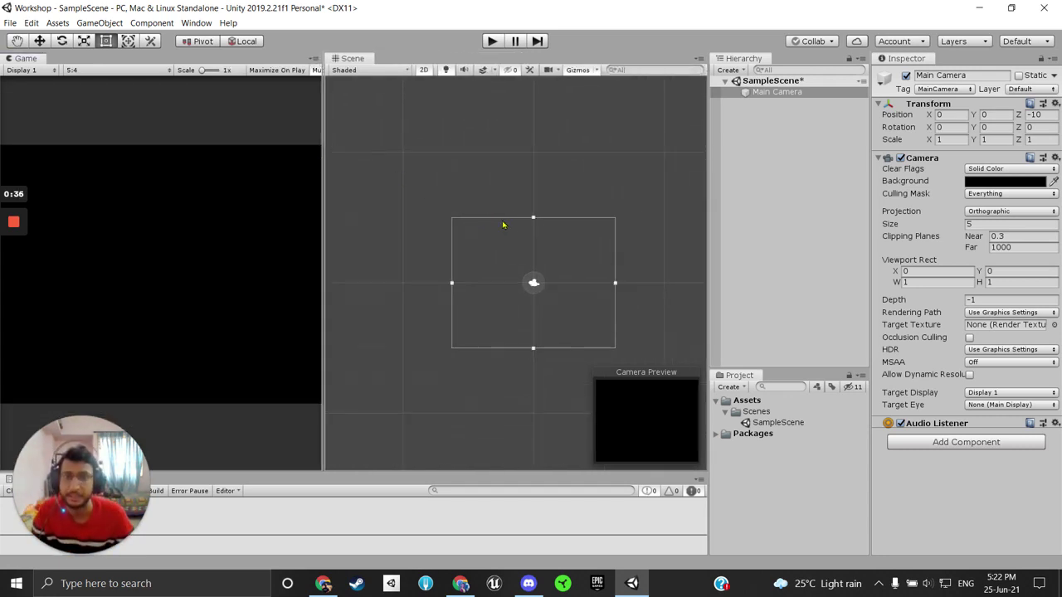
left_click_drag(360, 58, 224, 349)
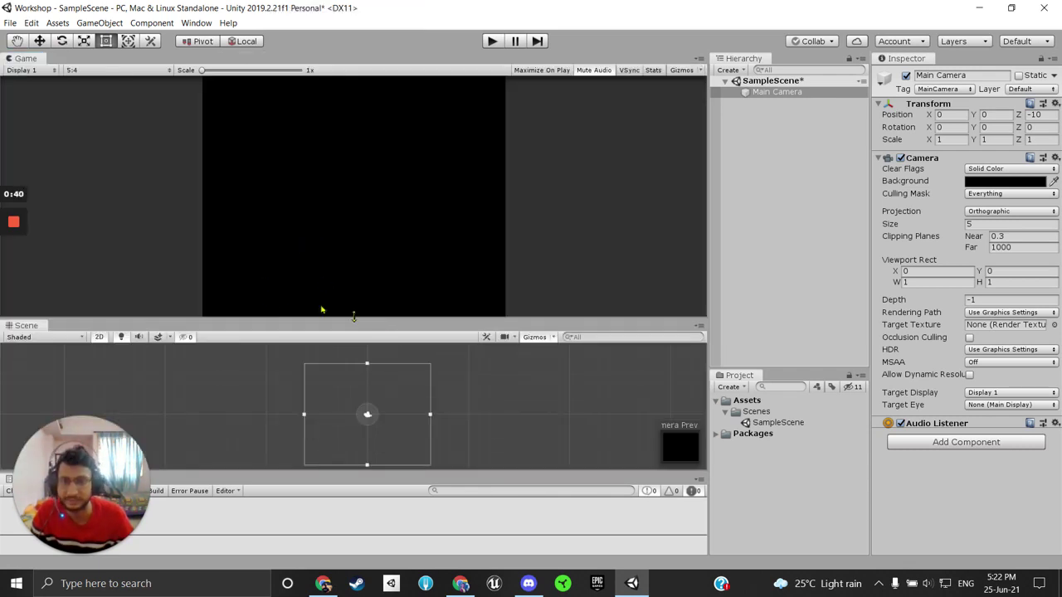
left_click_drag(27, 61, 38, 328)
left_click(86, 60)
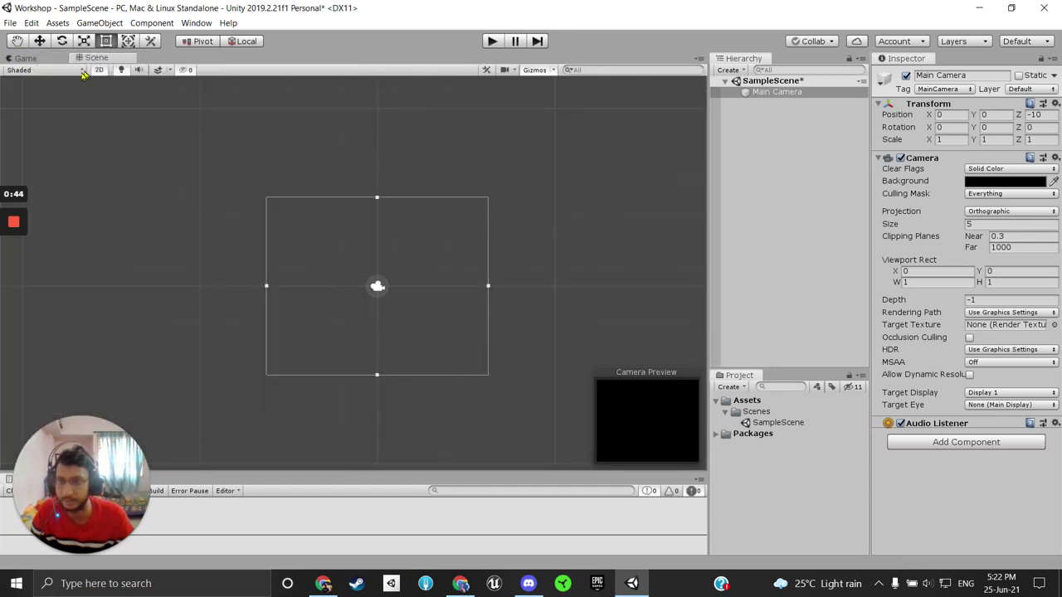
Step: Dock the Game view below the Scene view and adjust the divider so the Game view takes the larger share
left_click_drag(29, 62, 287, 383)
left_click_drag(289, 326, 300, 206)
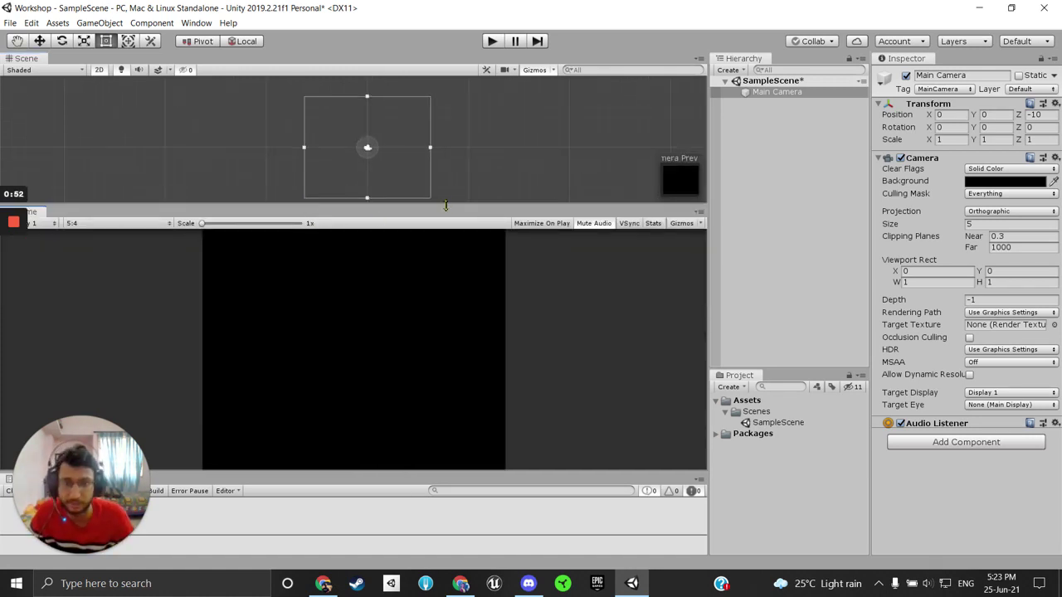
left_click_drag(448, 207, 449, 227)
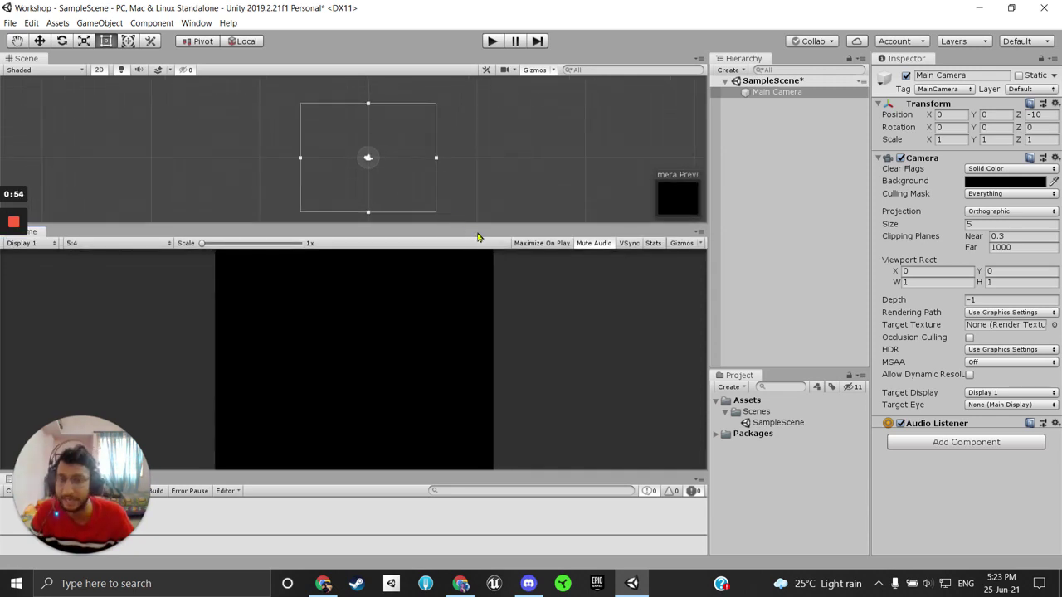
left_click(720, 195)
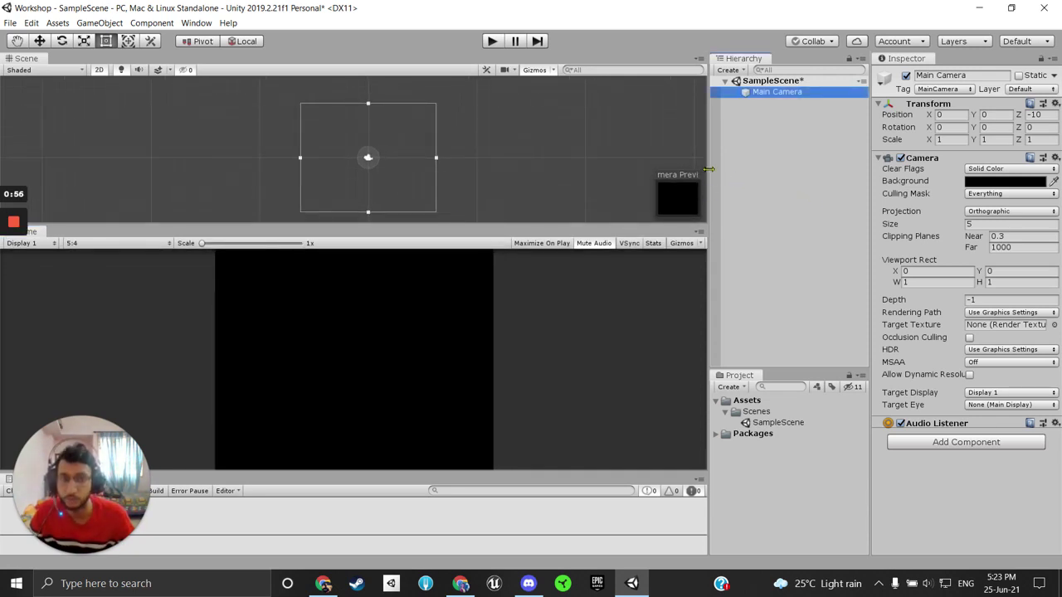
mouse_move(708, 175)
left_mouse_down()
mouse_move(695, 176)
mouse_move(708, 176)
left_mouse_up()
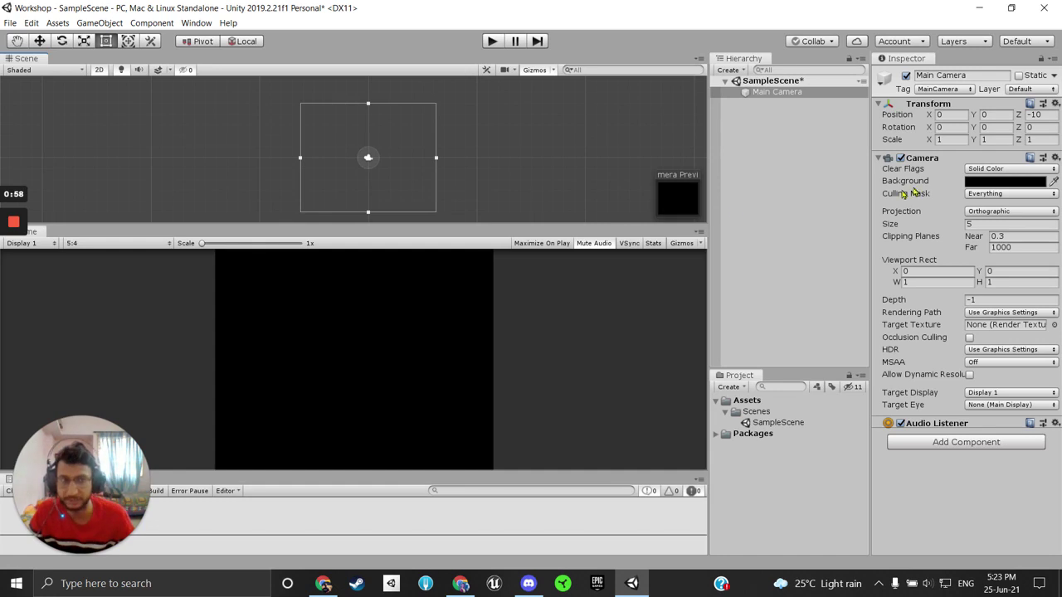
left_click_drag(460, 226, 460, 207)
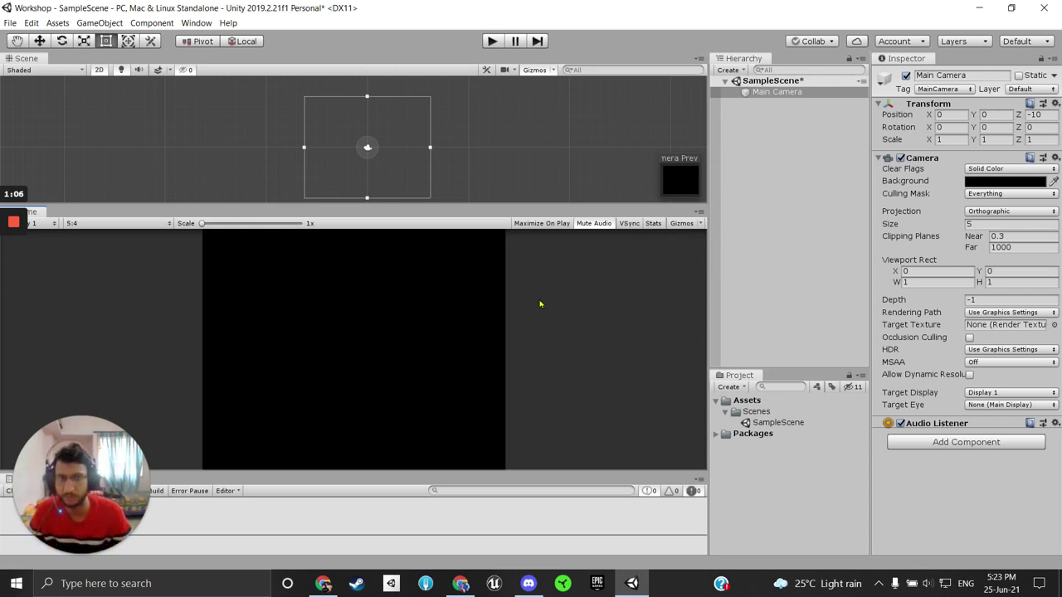
Step: Deselect the Main Camera and save the scene
left_click(806, 154)
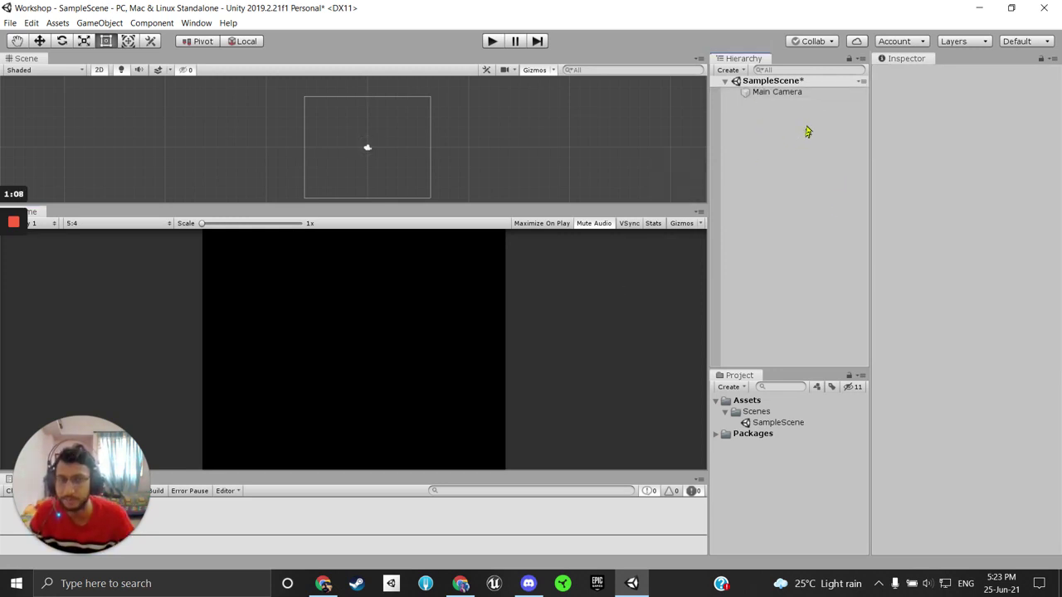
key("ctrl+s")
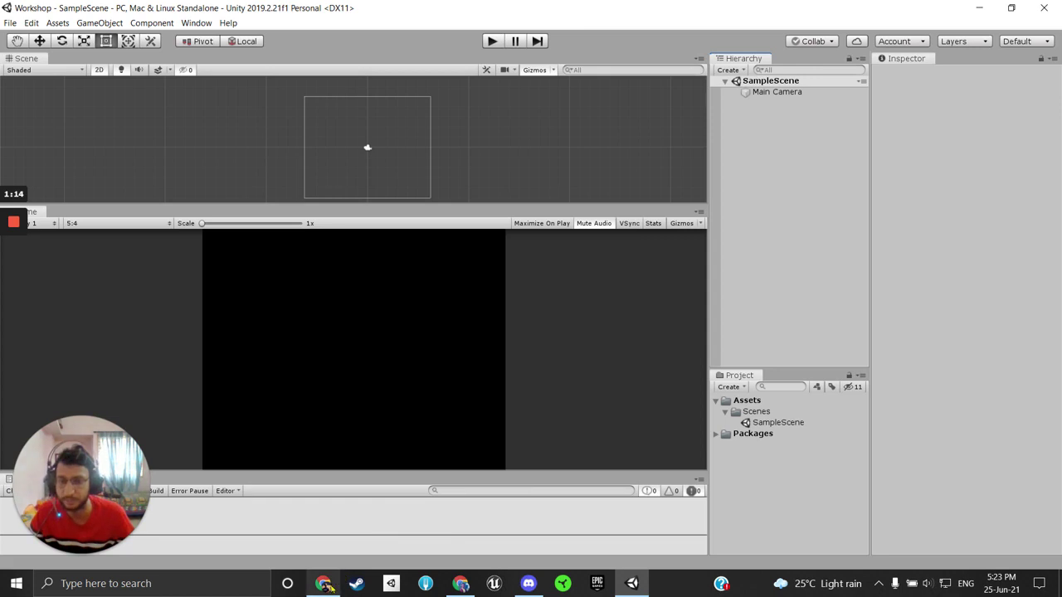
Step: Switch to Chrome and run a Google image search for "square png" in a new tab
mouse_move(330, 581)
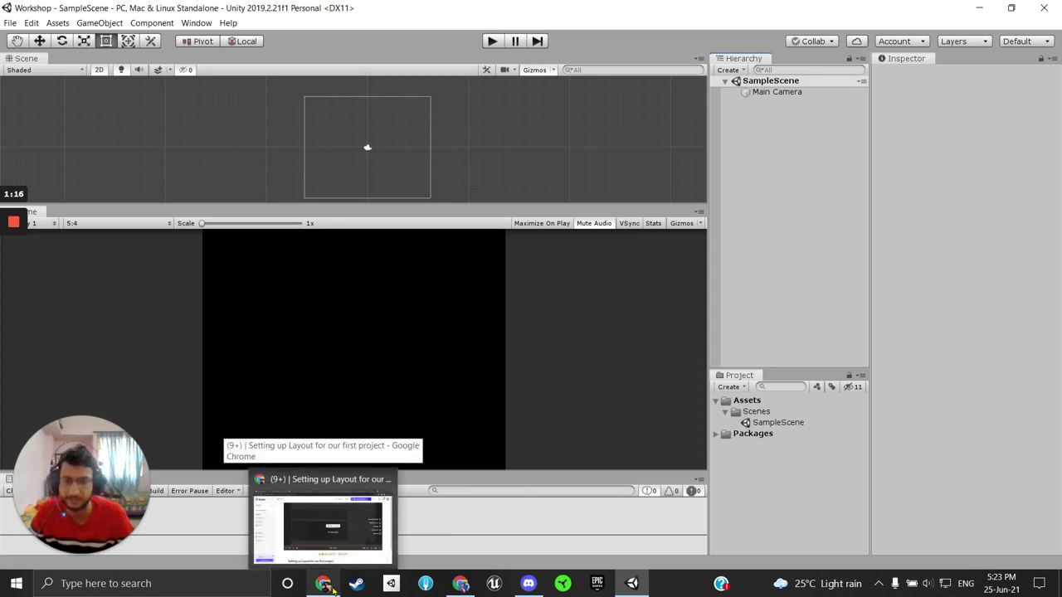
left_click(330, 586)
left_click(898, 10)
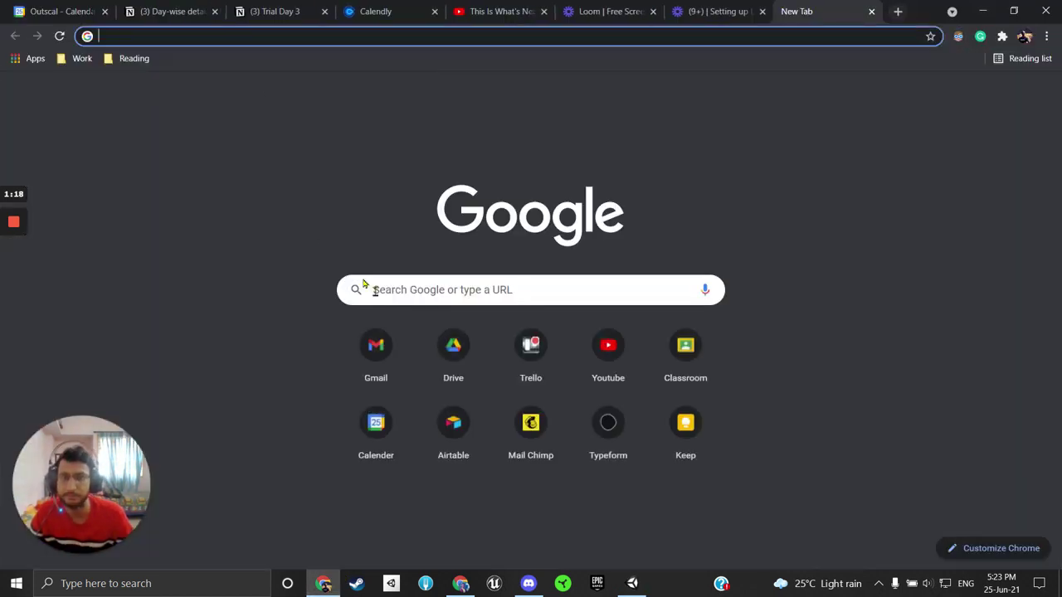
left_click(147, 36)
type("s")
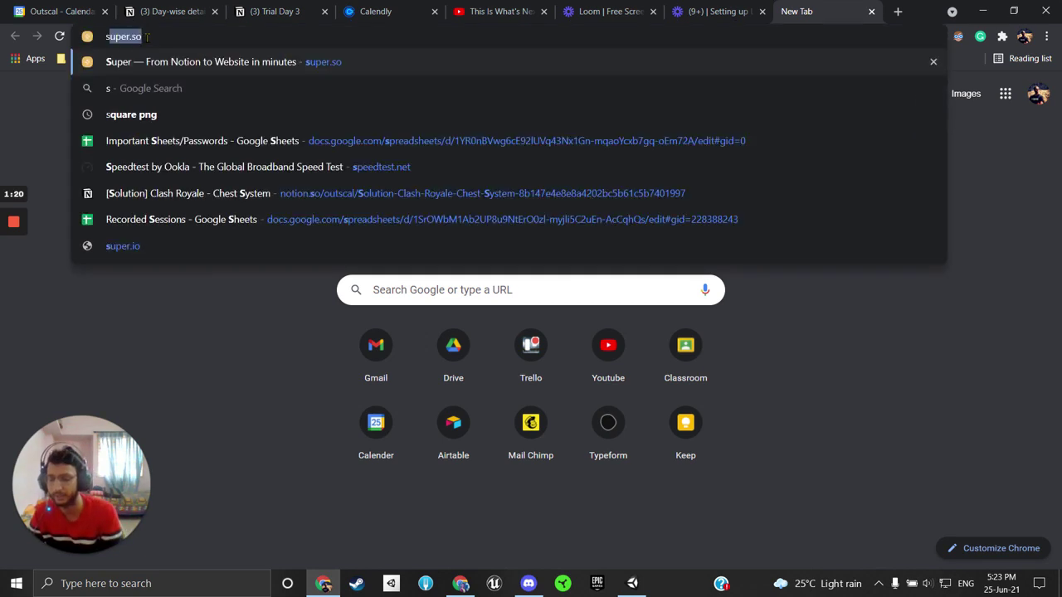
type("quare png")
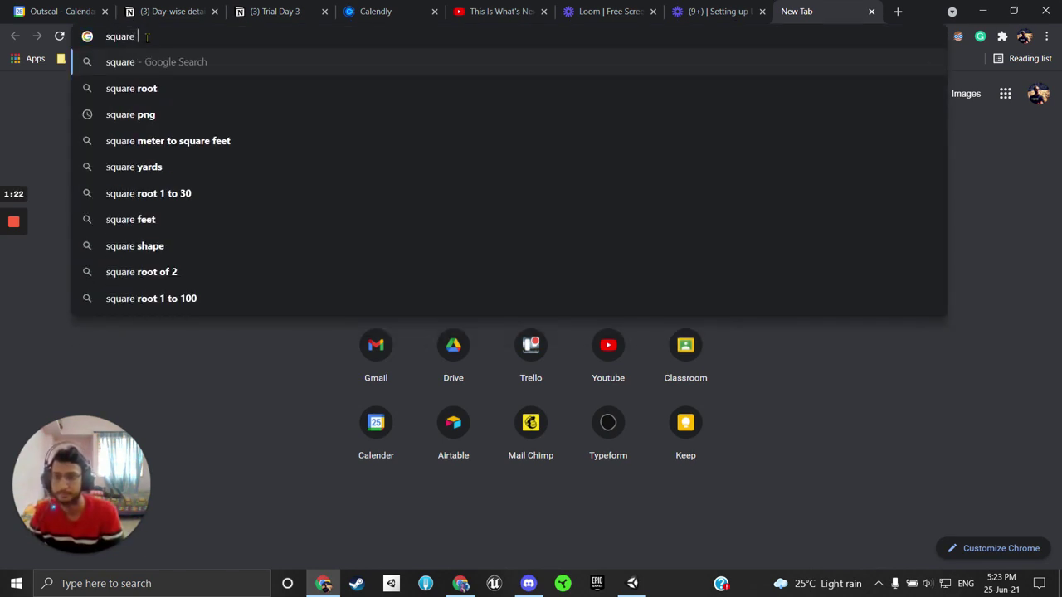
key("Return")
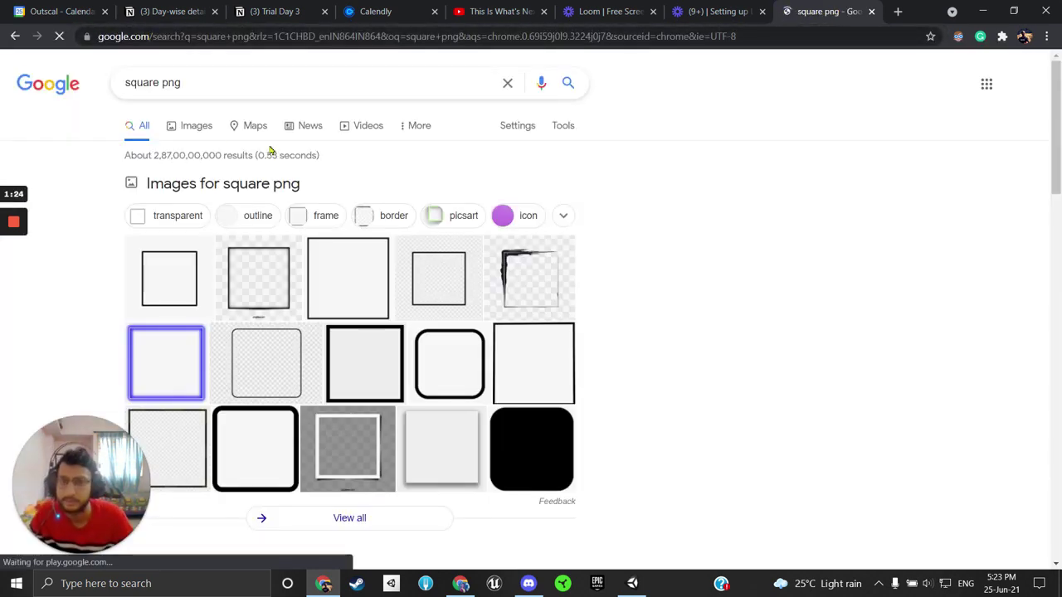
left_click(197, 125)
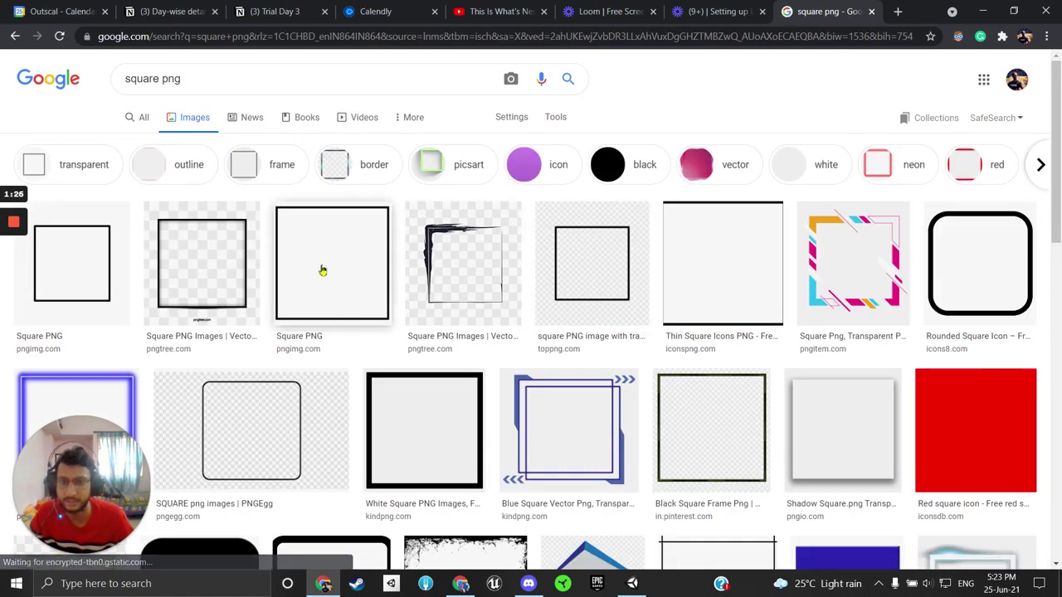
Step: Preview the Thin Square Icons PNG from iconspng.com and start saving the image to disk
left_click(768, 267)
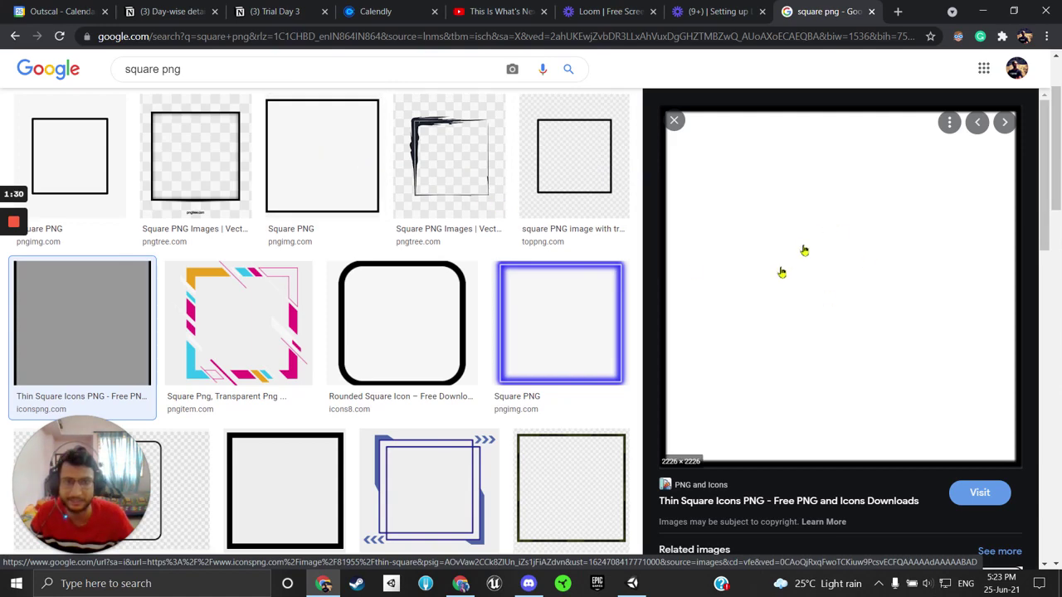
scroll(806, 357, "down", 3)
scroll(777, 351, "up", 3)
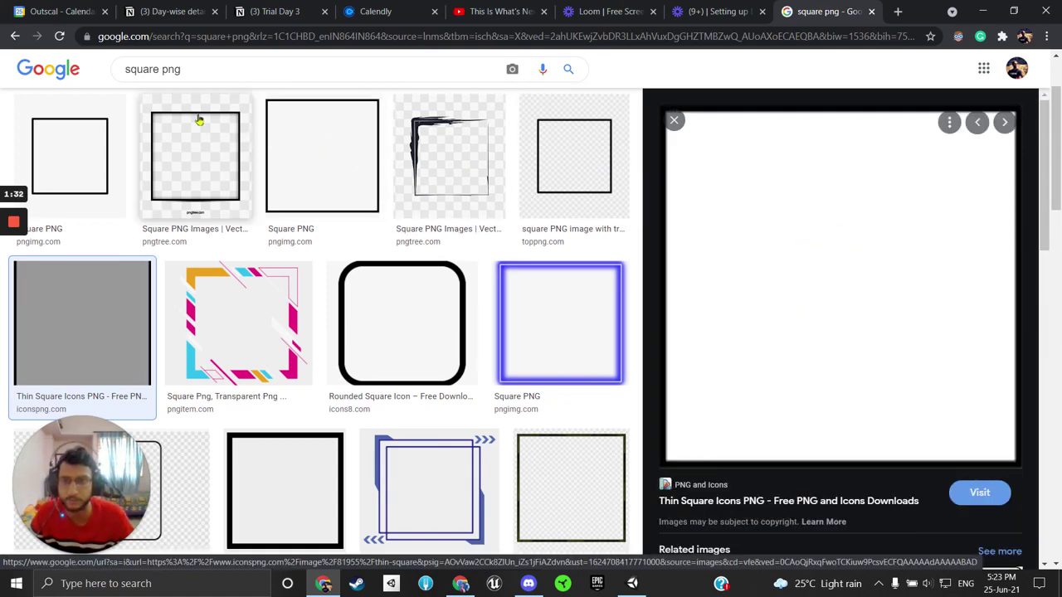
right_click(798, 202)
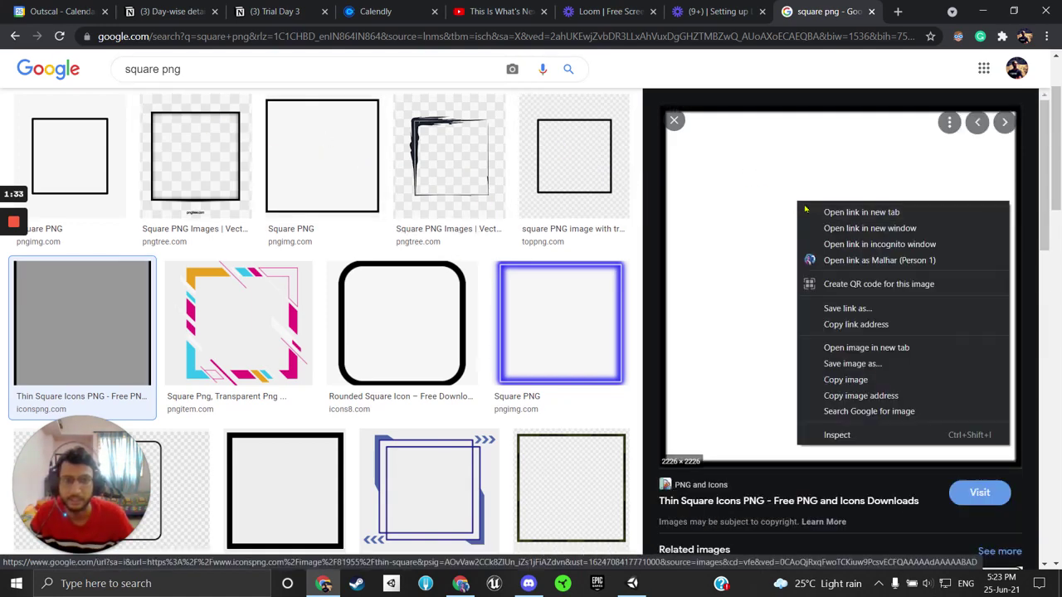
left_click(852, 363)
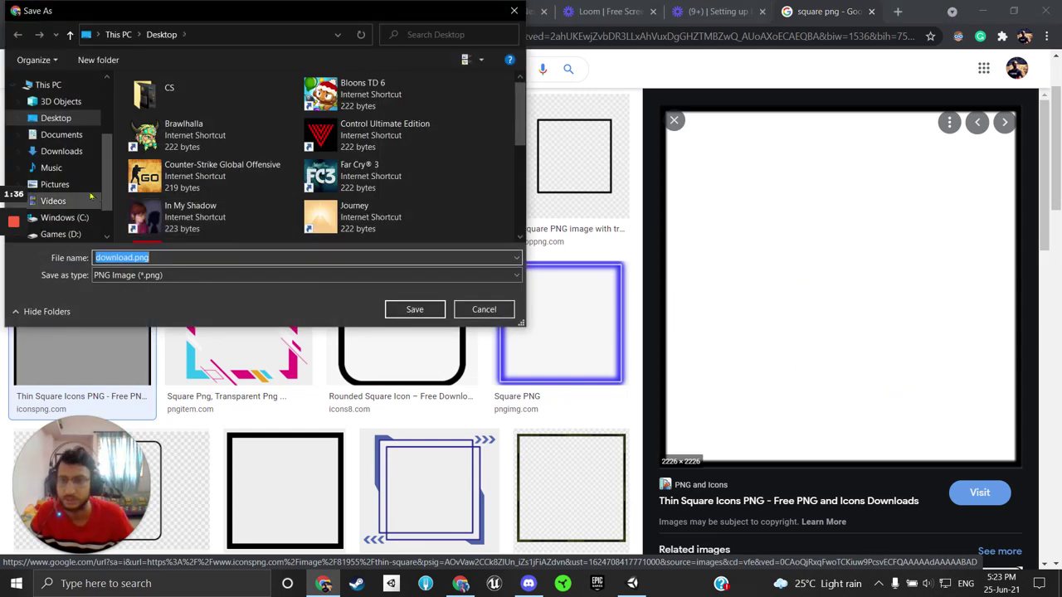
Step: Name the image file Sqaure.png and save it to the Desktop
left_click(128, 258)
key("Delete")
key("BackSpace")
key("BackSpace")
key("BackSpace")
key("BackSpace")
key("BackSpace")
key("BackSpace")
key("BackSpace")
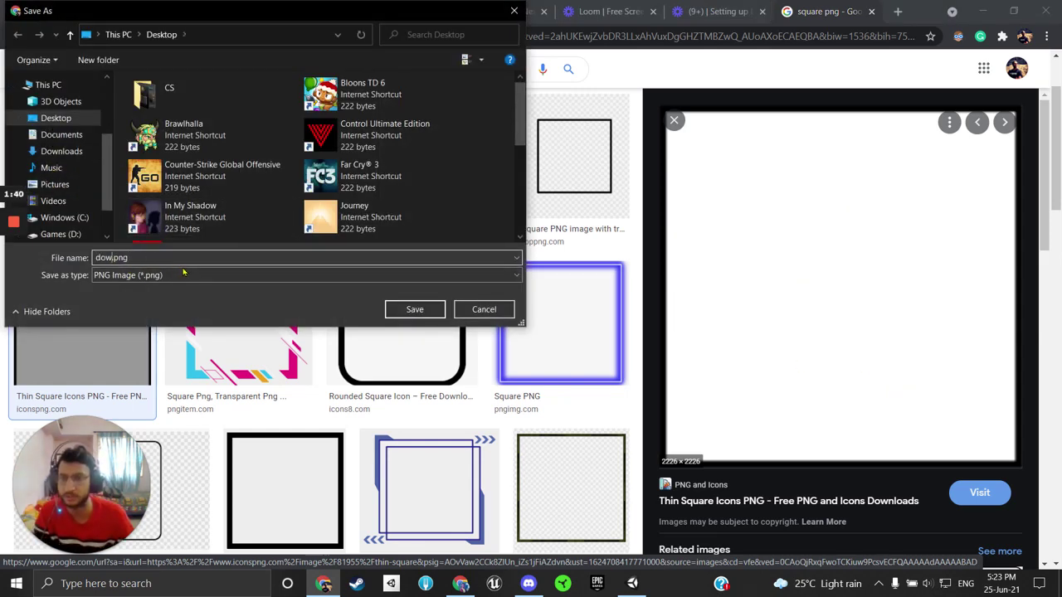
type("Sqaure")
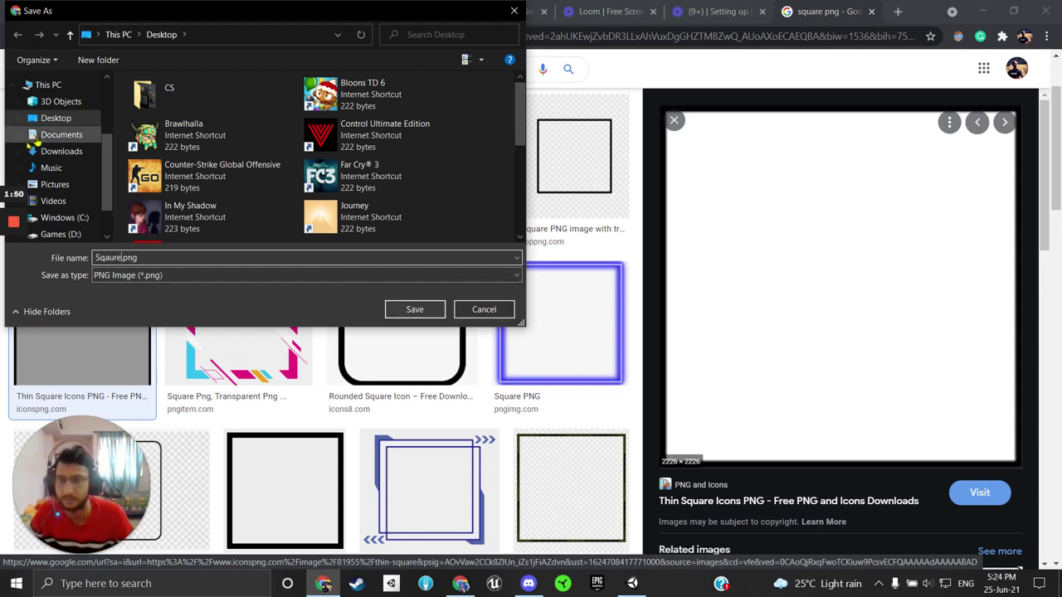
left_click(415, 309)
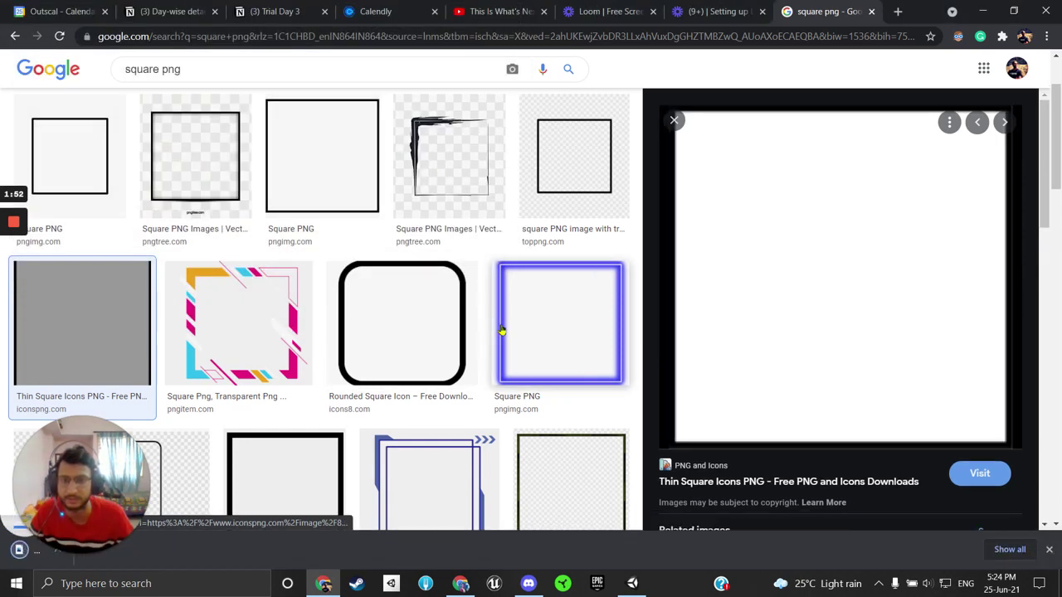
left_click_drag(68, 488, 68, 395)
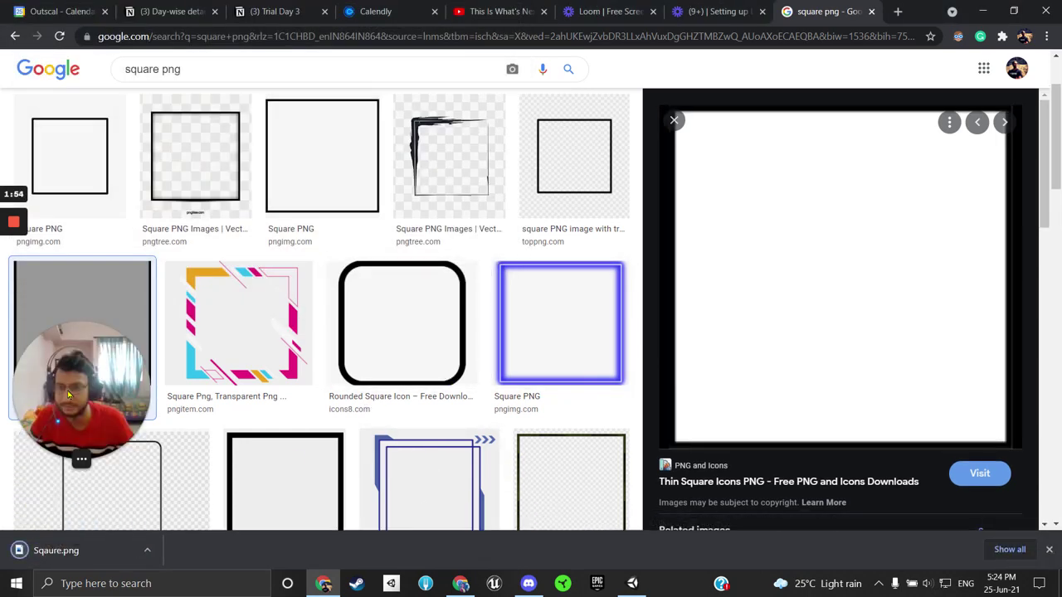
Step: Switch to Unity and examine the Scenes folder and its SampleScene asset in the project
left_click(633, 583)
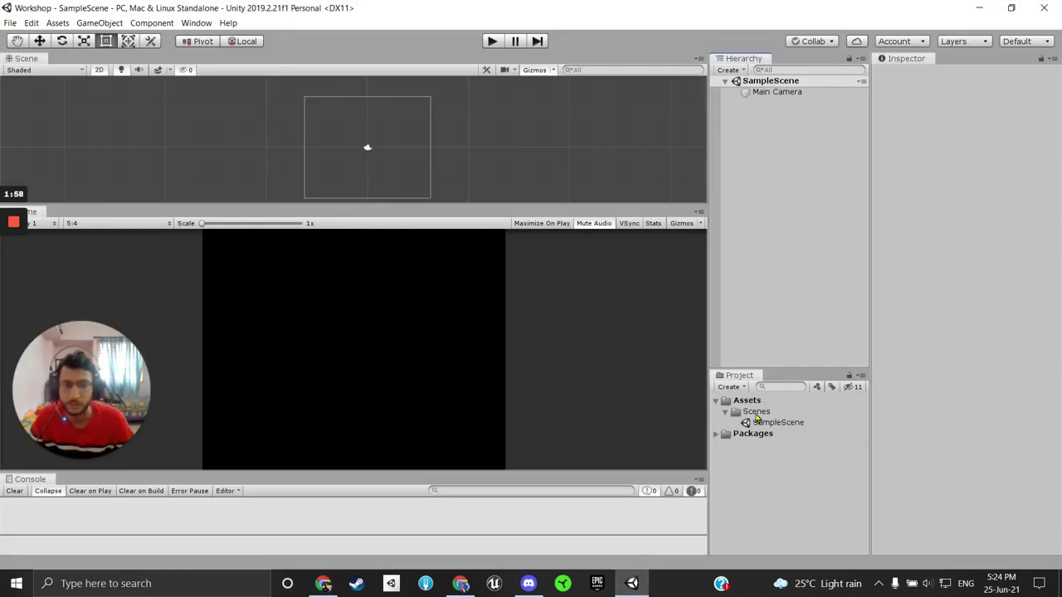
left_click(756, 413)
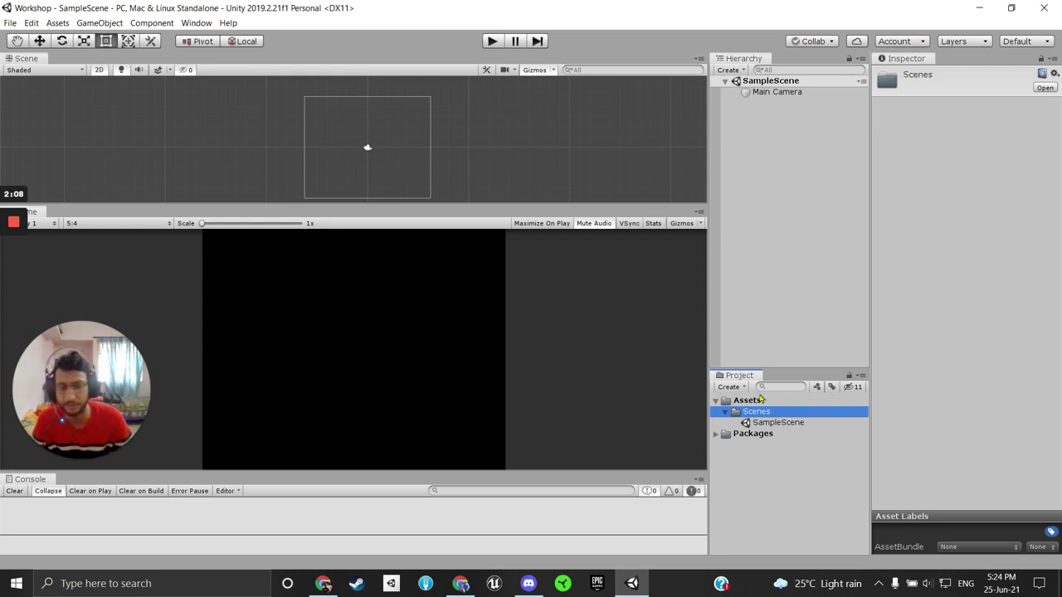
left_click(730, 422)
left_click(725, 412)
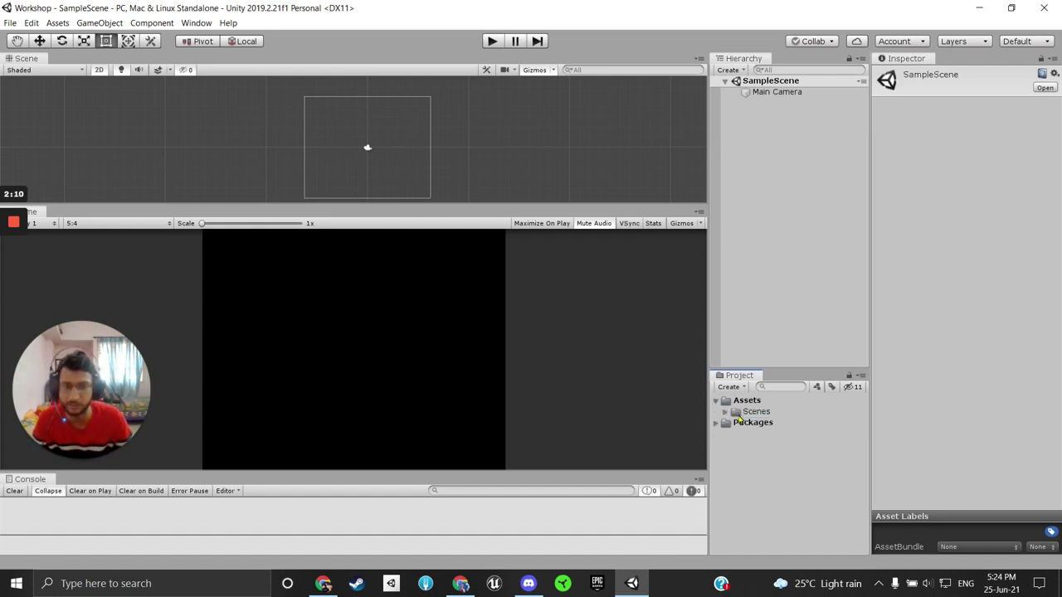
left_click(728, 414)
left_click(725, 413)
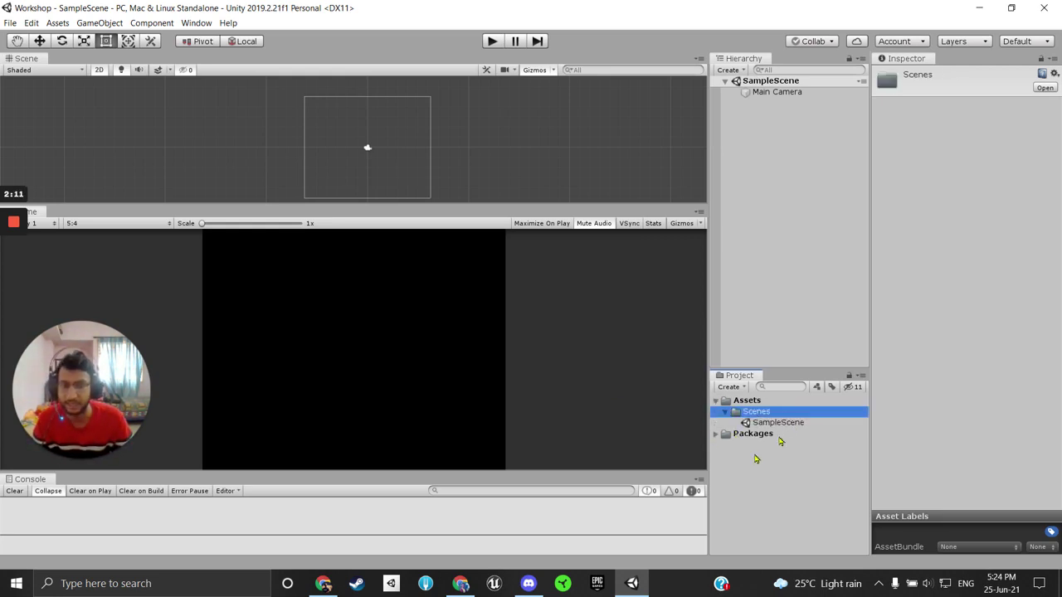
left_click(780, 425)
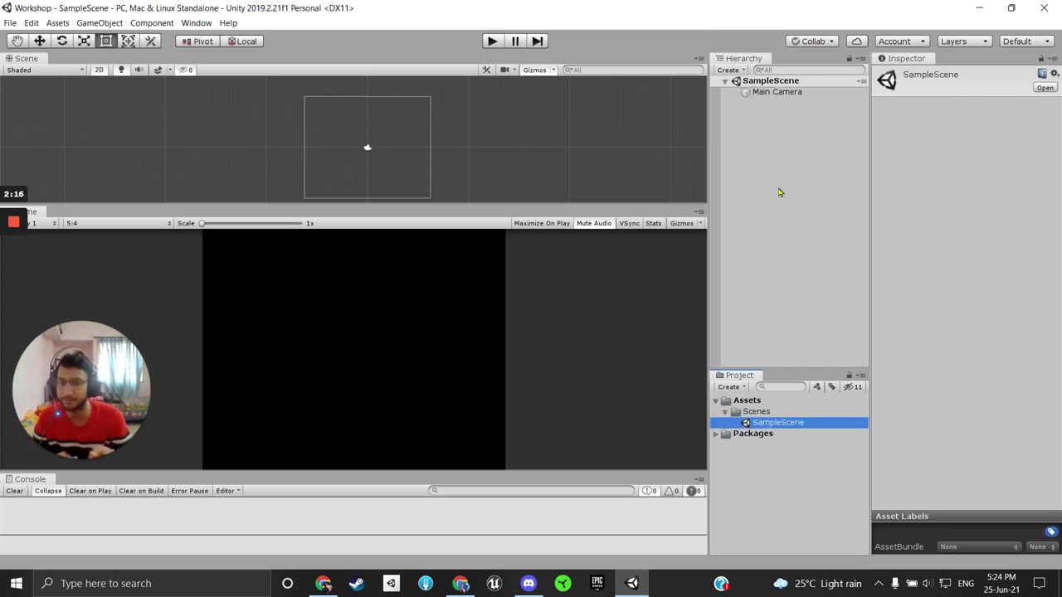
left_click(710, 284)
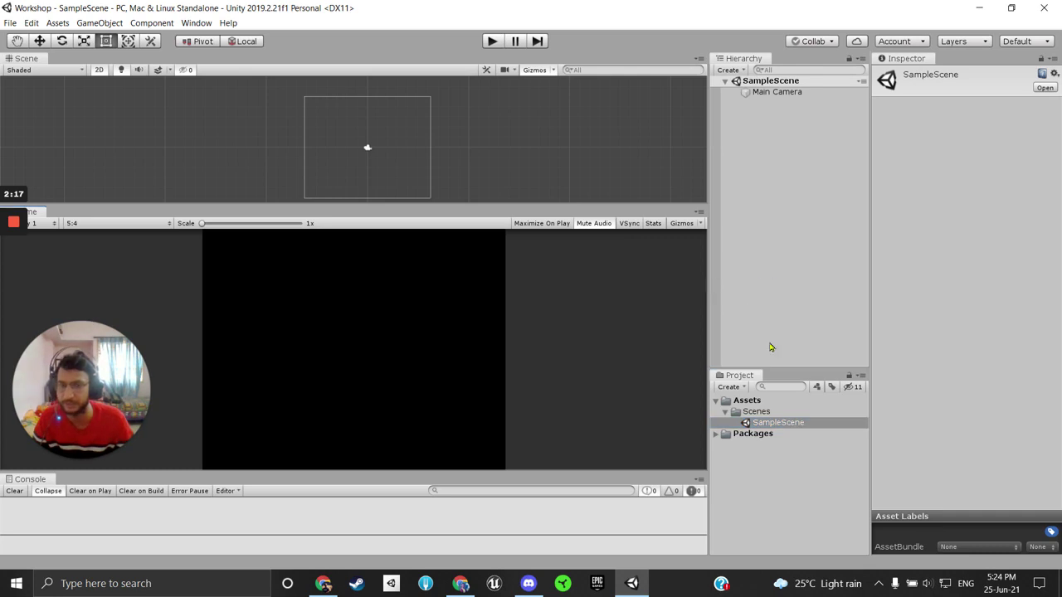
Step: Rename the SampleScene asset in the Scenes folder to Level 1
right_click(781, 424)
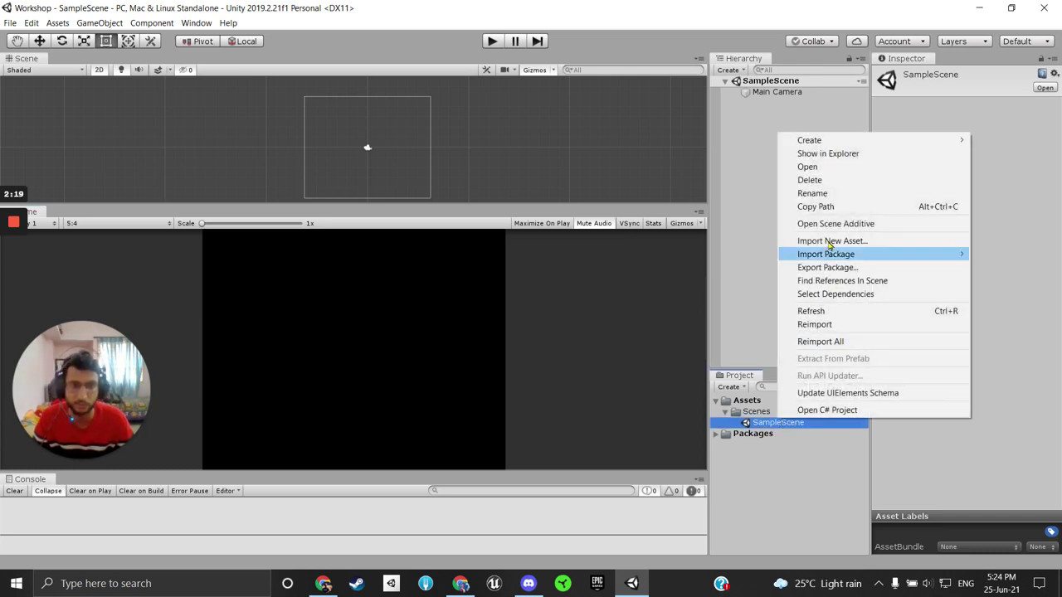
left_click(840, 193)
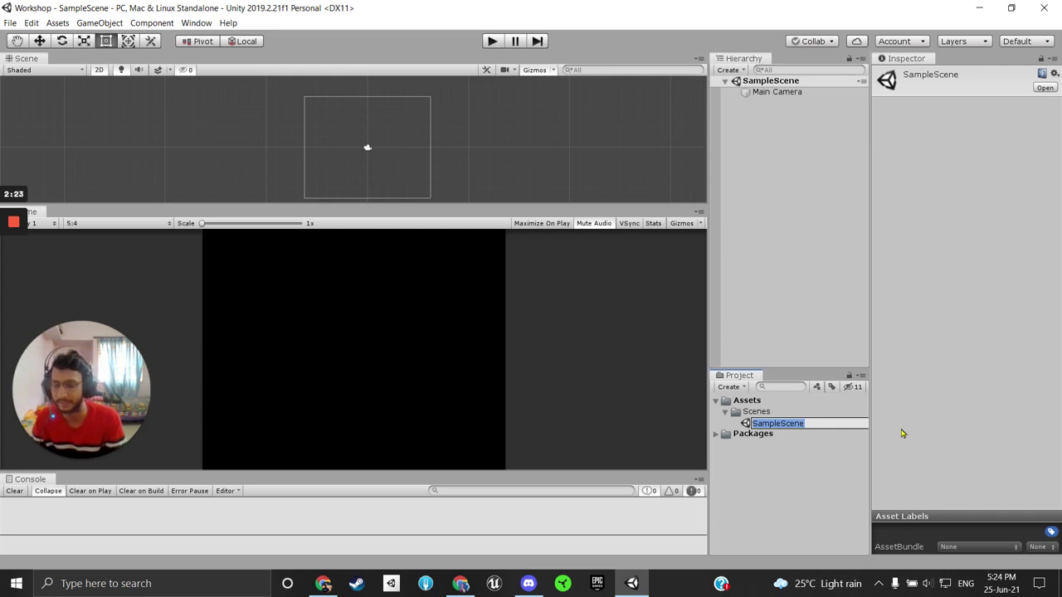
type("Level 1")
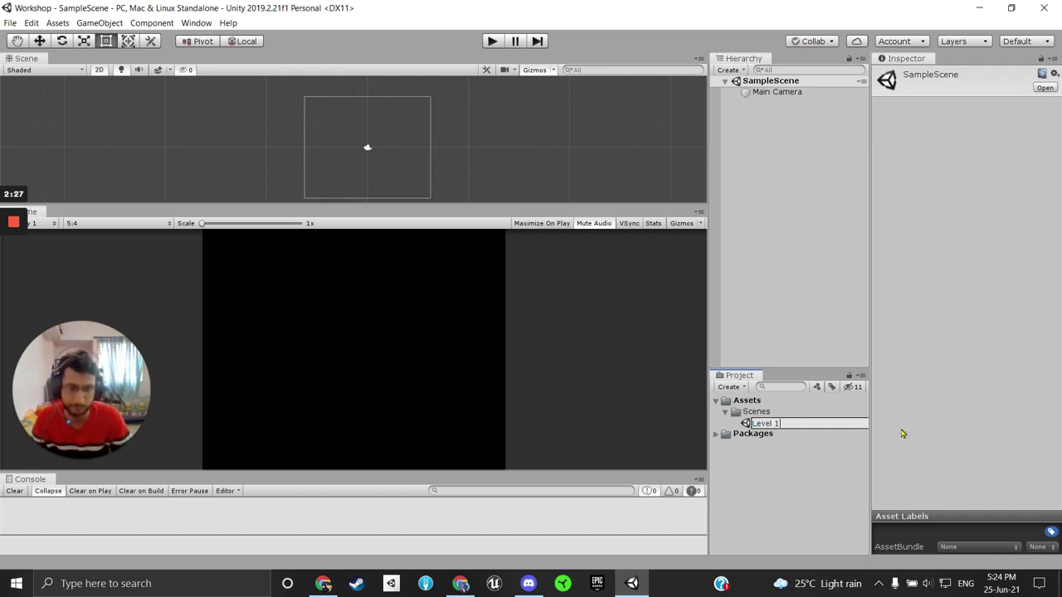
key("Return")
left_click(565, 321)
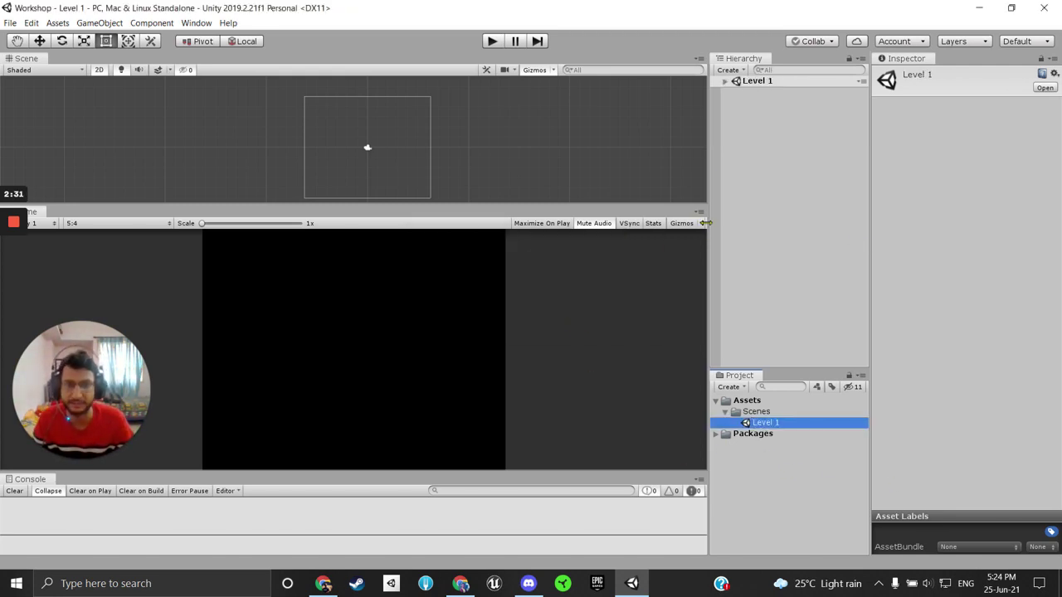
Step: Collapse the Scenes folder and examine how the Assets and Scenes folders are organised in the project
left_click(745, 400)
left_click(756, 411)
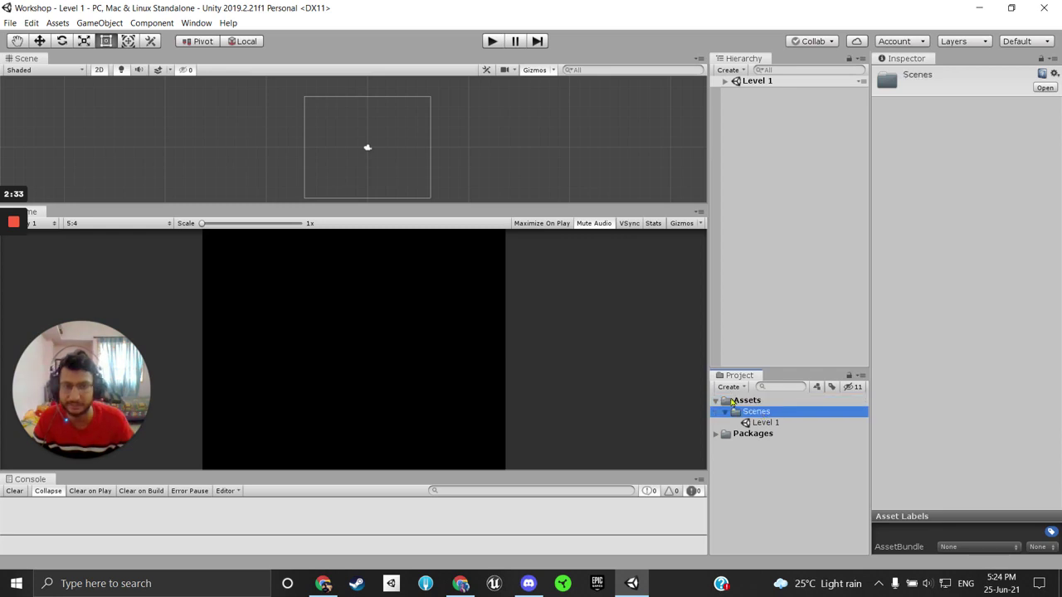
left_click(724, 412)
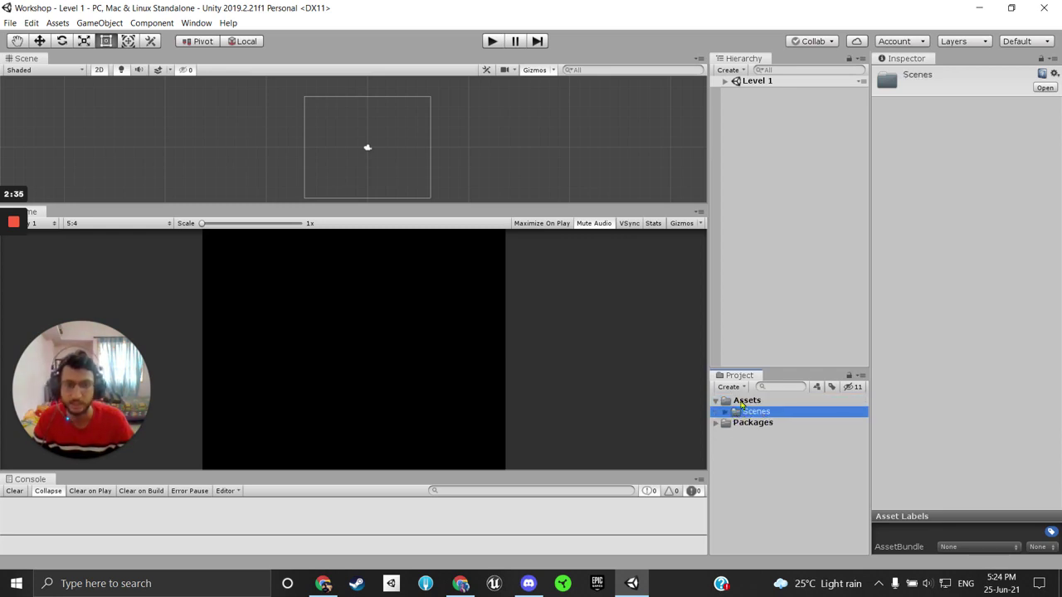
left_click(743, 402)
left_click(725, 412)
left_click(725, 412)
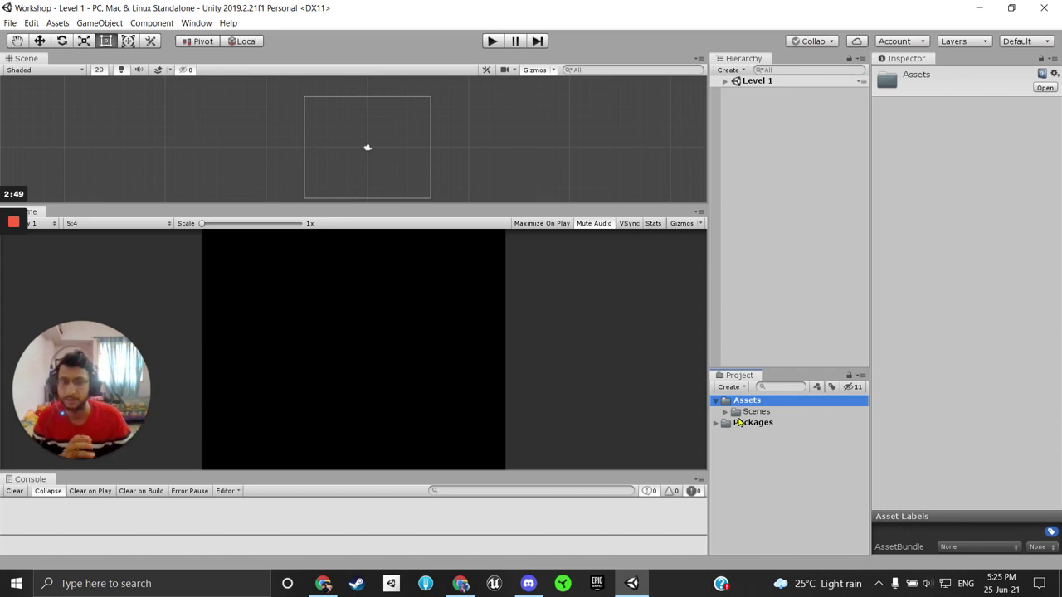
left_click(746, 412)
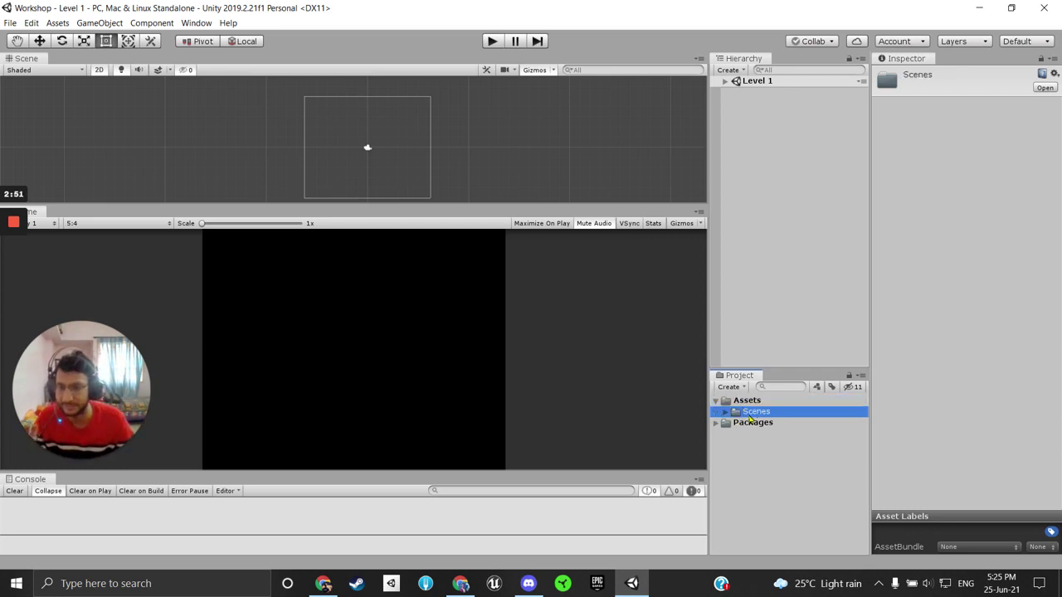
left_click(751, 403)
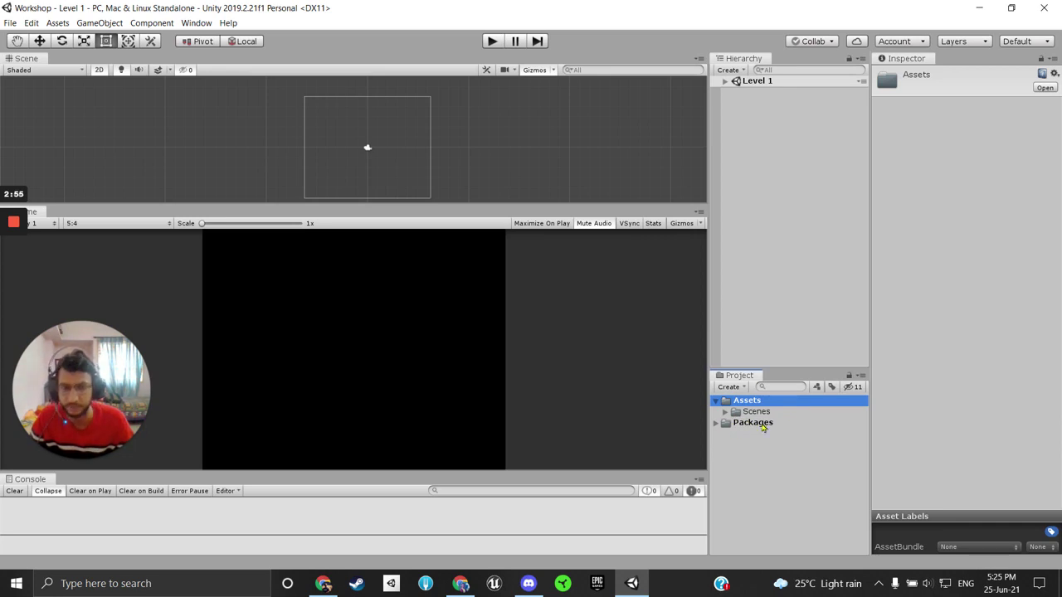
Step: Expand the Packages folder, look through the packages it contains, and collapse it again
left_click(715, 423)
scroll(718, 465, "down", 5)
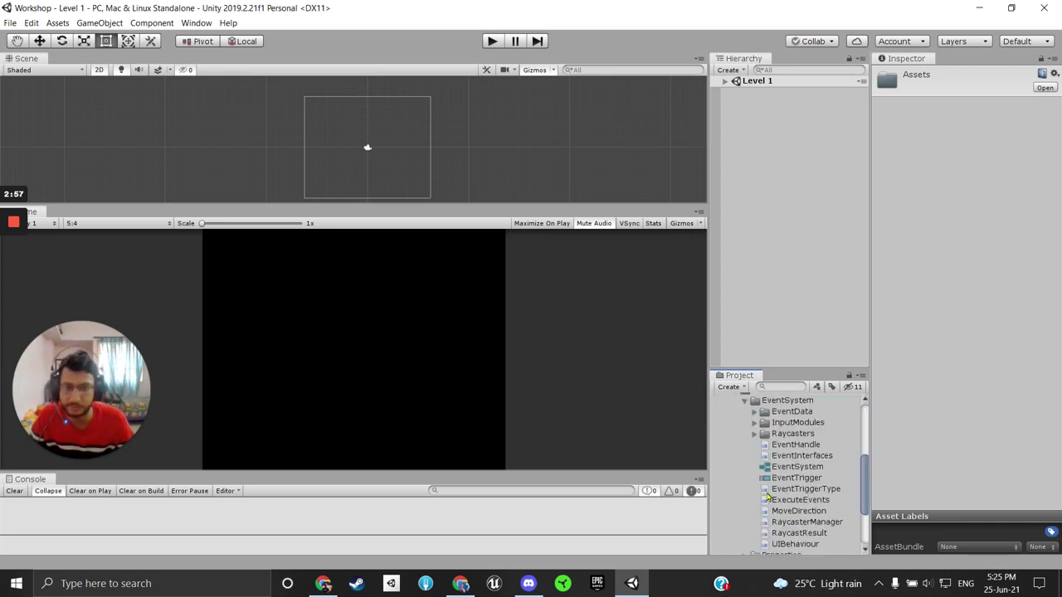
scroll(718, 464, "up", 5)
scroll(718, 493, "down", 2)
left_click(725, 492)
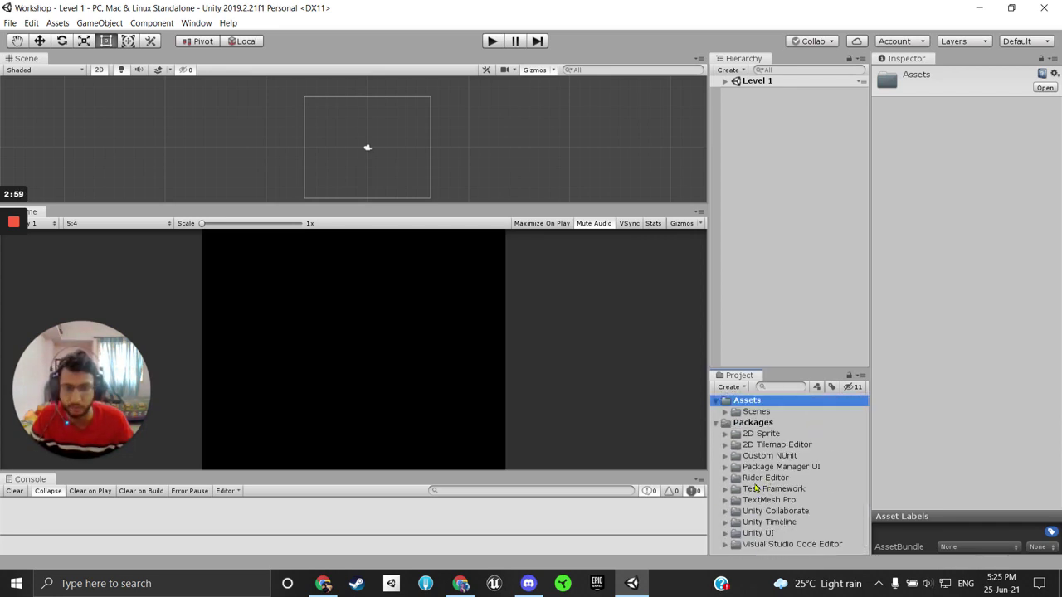
left_click(717, 424)
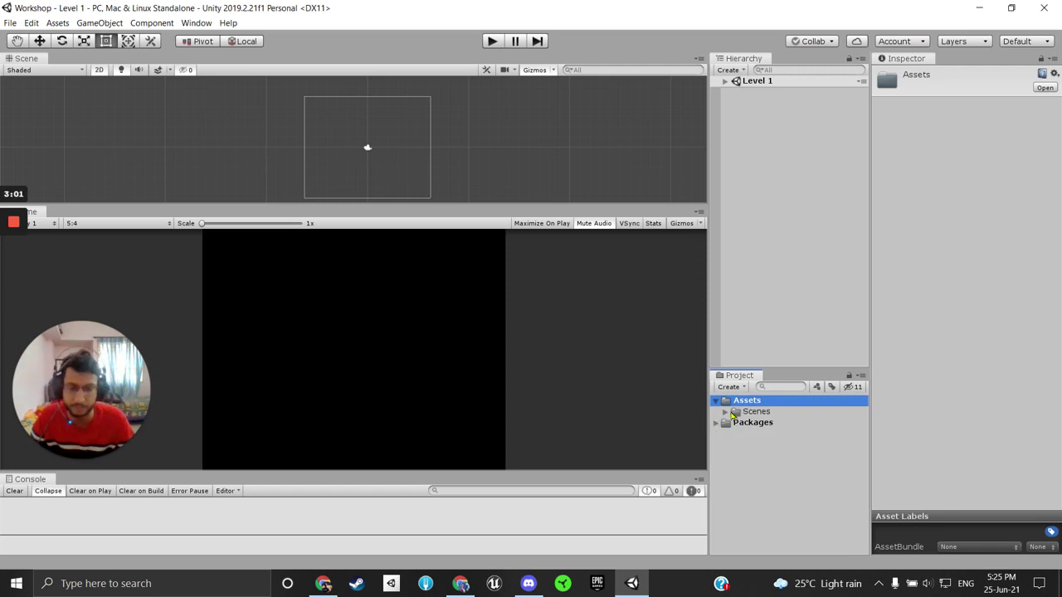
Step: Create a new folder named Sprites inside the Assets folder
left_click(756, 412)
left_click(747, 400)
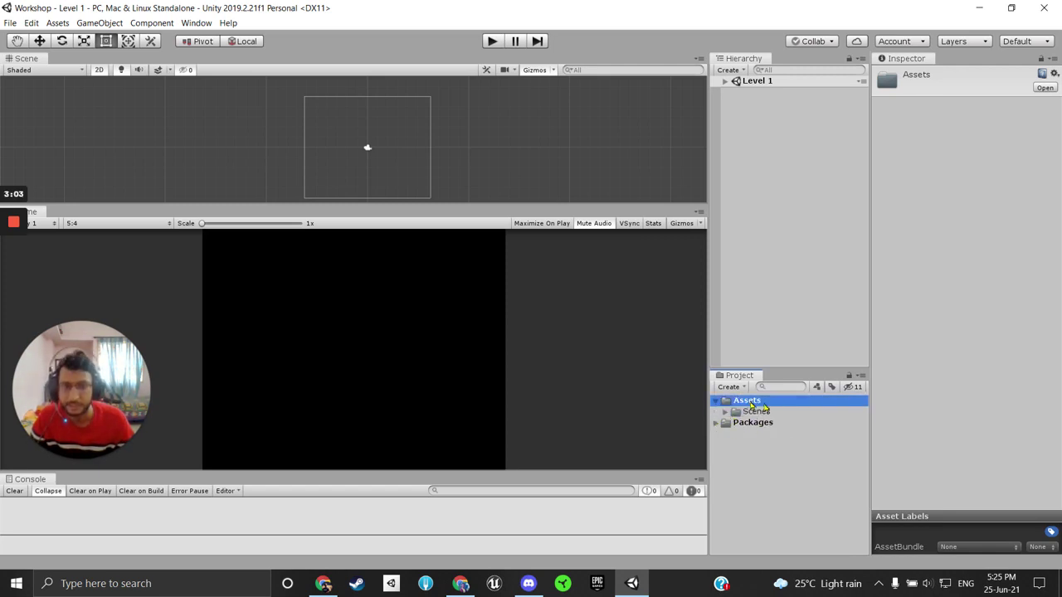
right_click(747, 404)
left_click(748, 404)
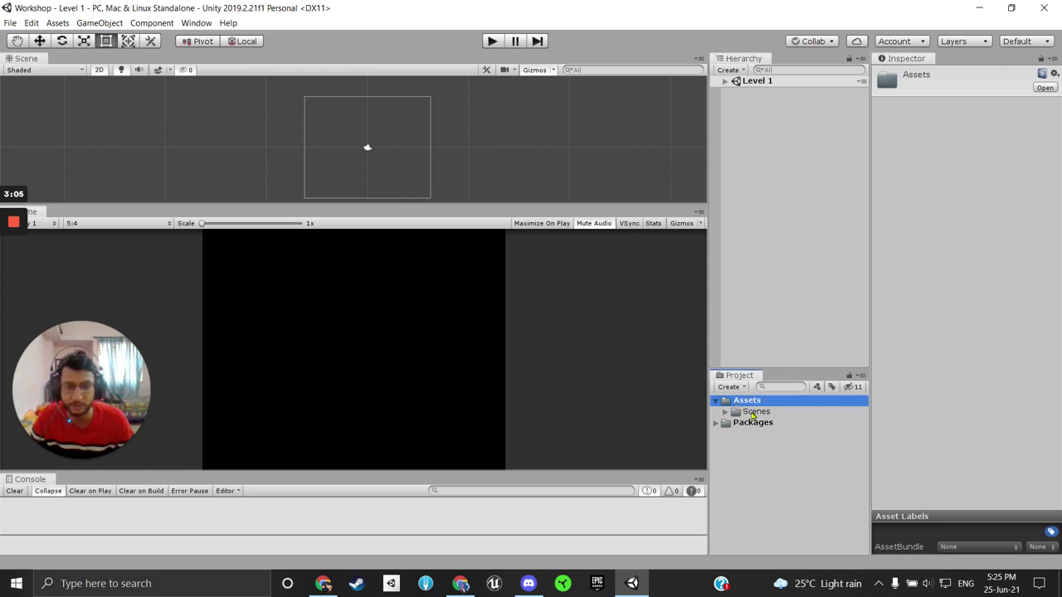
right_click(749, 405)
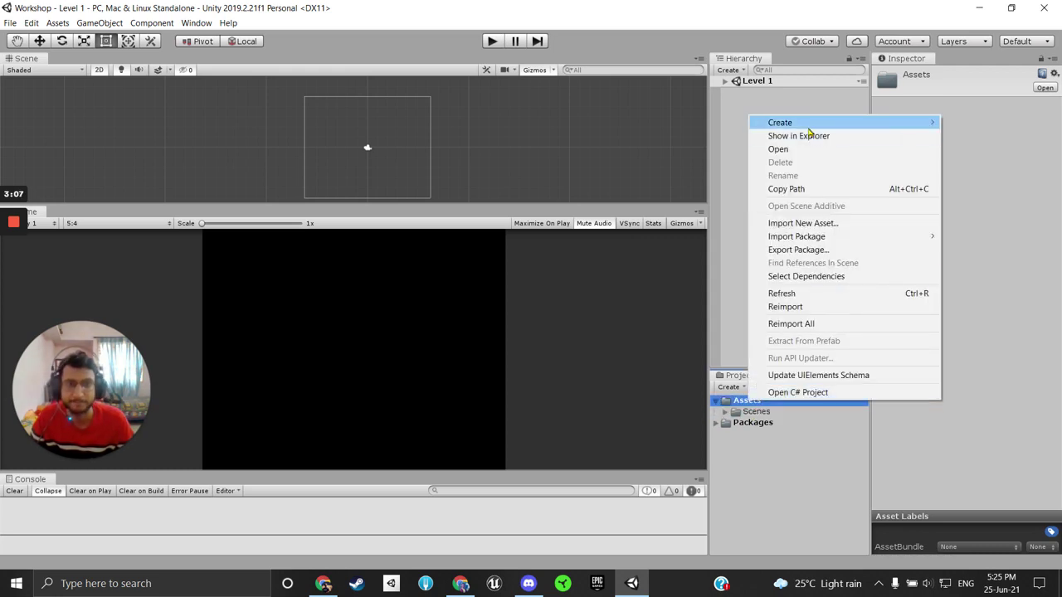
mouse_move(809, 132)
left_click(641, 124)
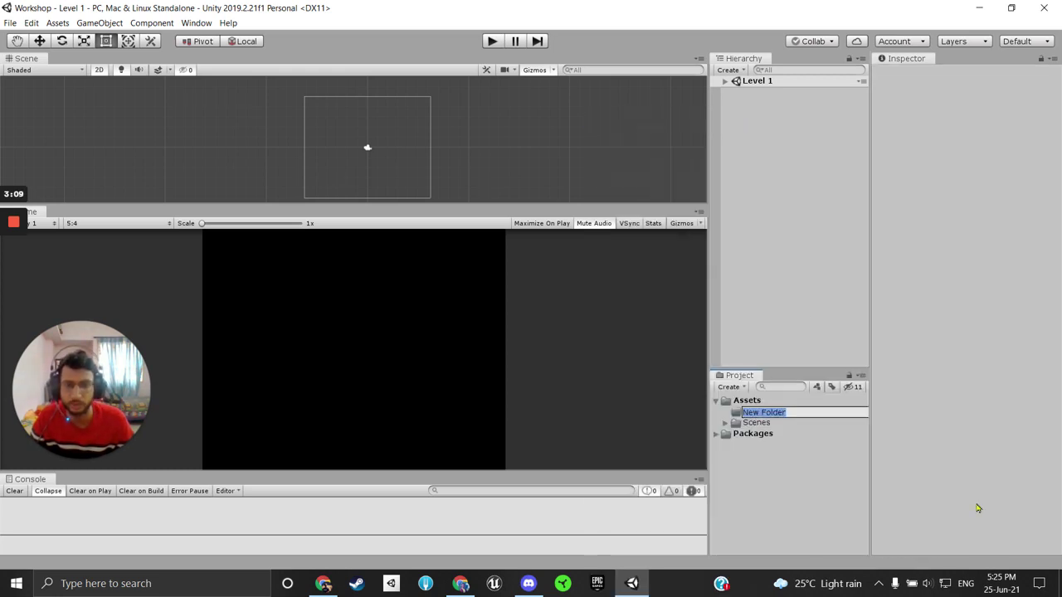
type("Sprites")
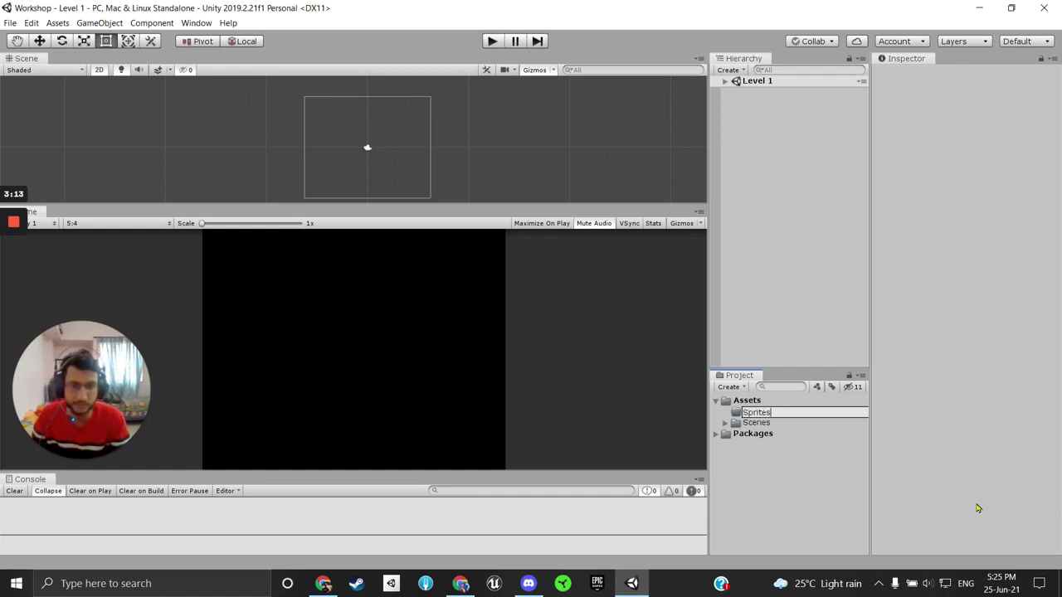
key("Return")
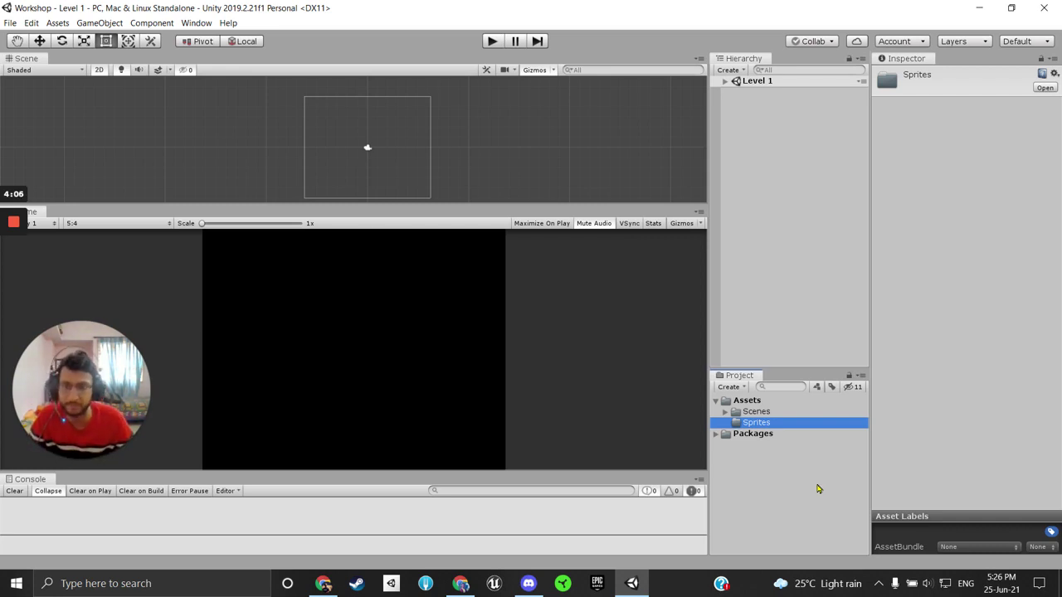
Step: Switch to Chrome and import the downloaded Sqaure.png into the project's Sprites folder in Unity
left_click(763, 413)
left_click(765, 425)
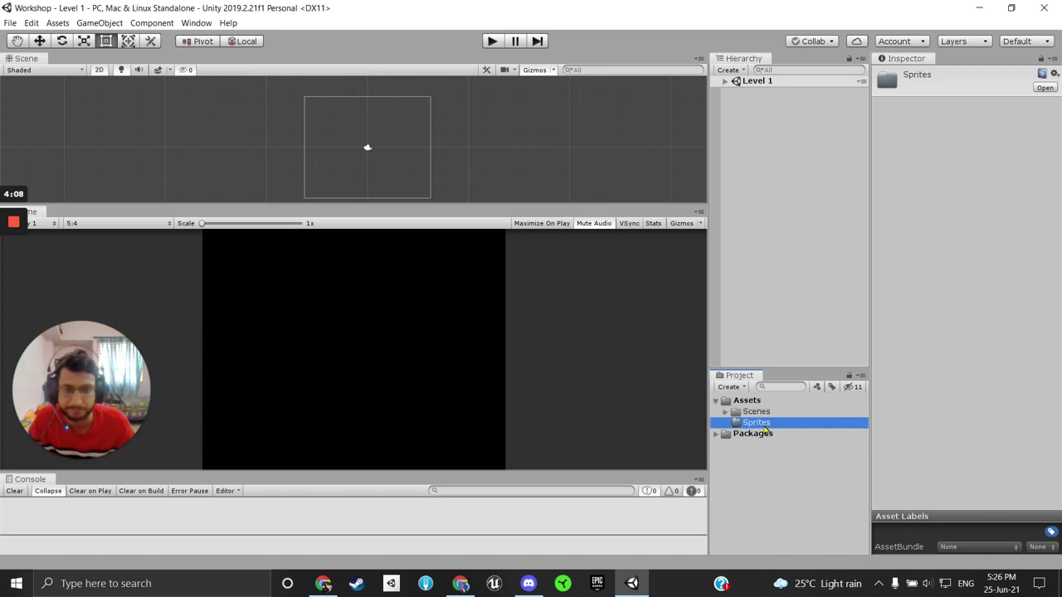
right_click(755, 426)
left_click(754, 428)
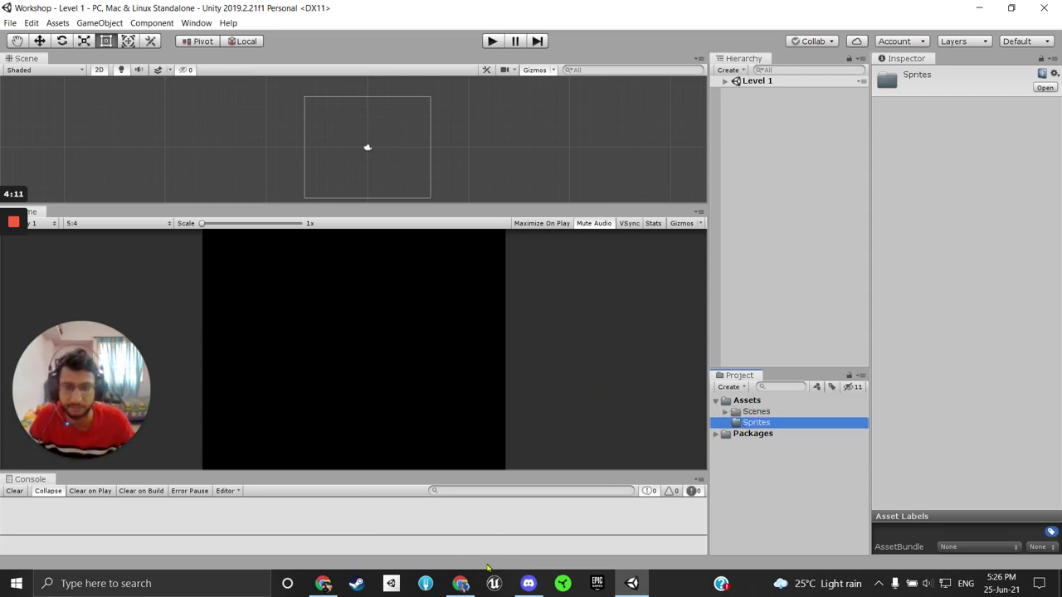
left_click(323, 584)
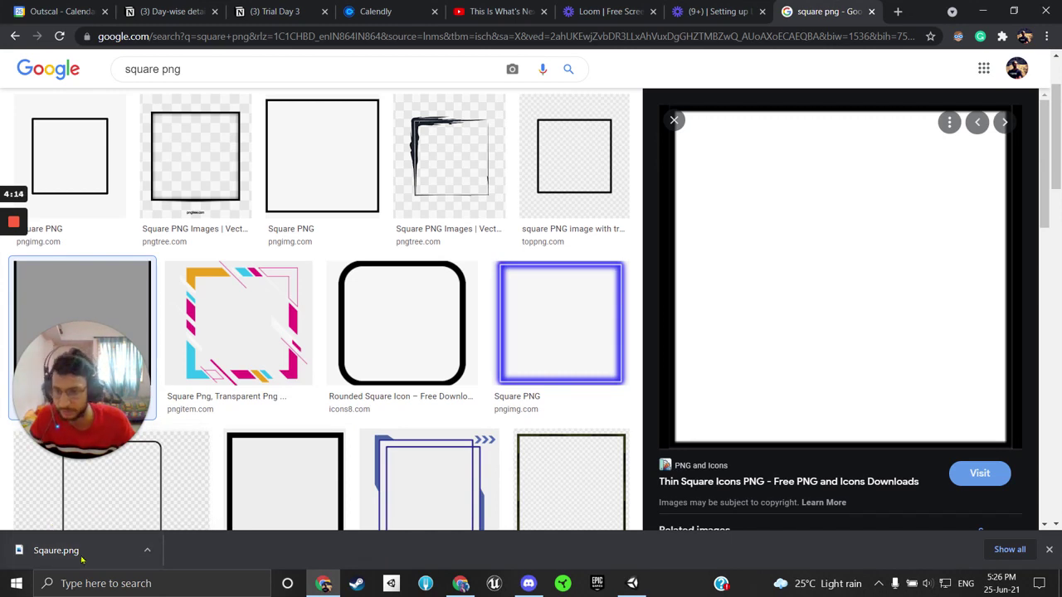
left_click_drag(79, 551, 222, 581)
left_click_drag(119, 549, 789, 423)
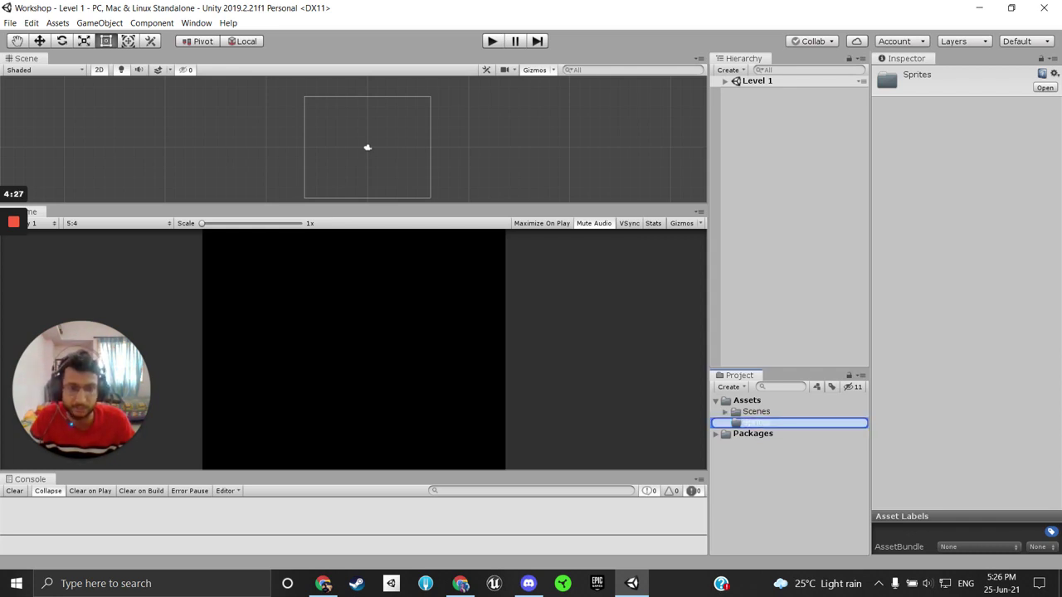
left_click_drag(788, 423, 779, 425)
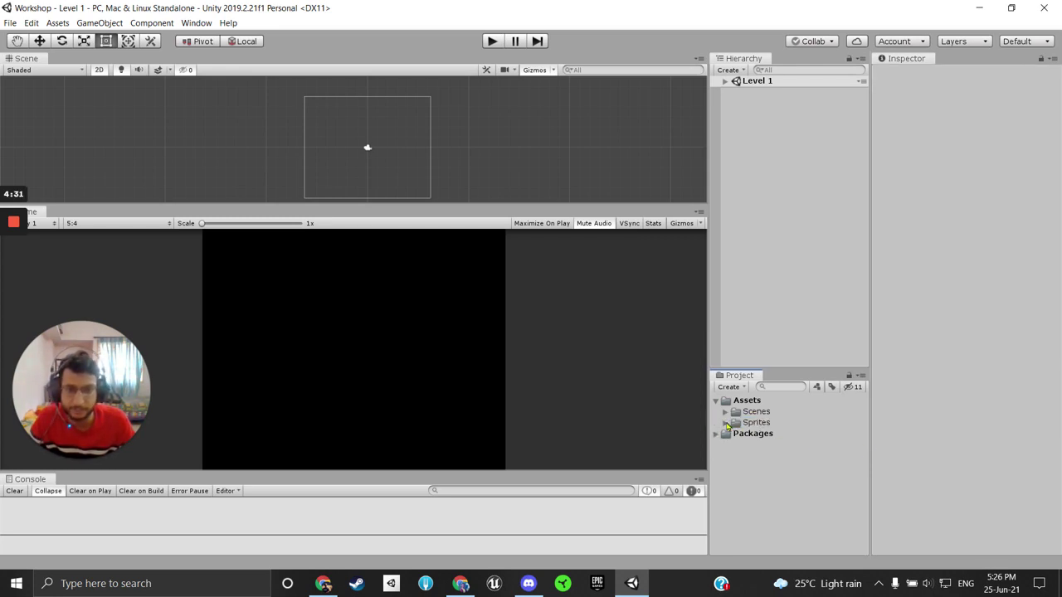
Step: Expand the Sprites folder, inspect the Sqaure texture and its nested sprite, and compare it with the source image in Chrome
left_click(727, 425)
left_click(759, 436)
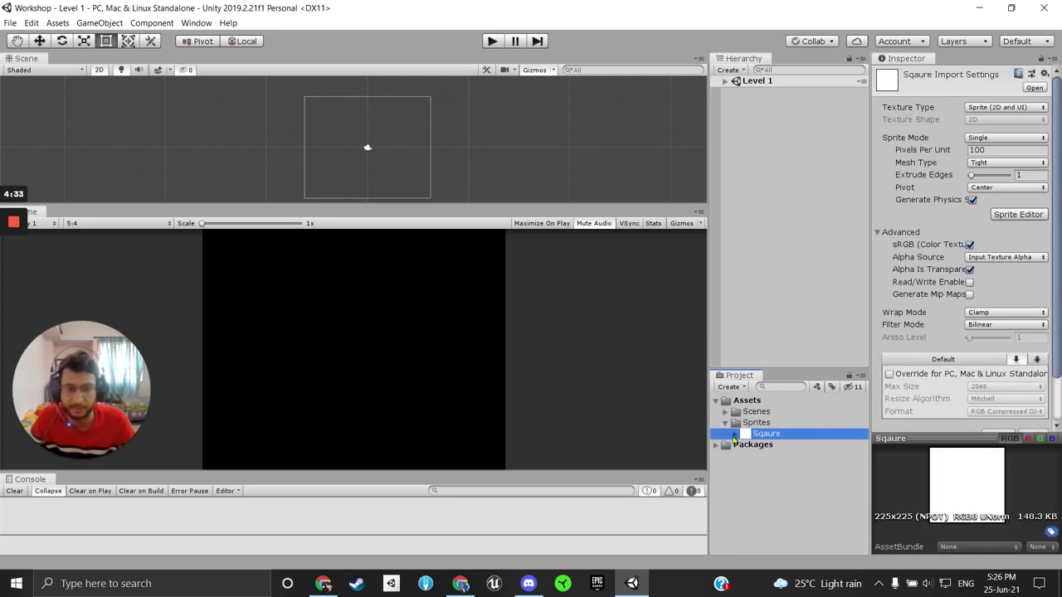
left_click(734, 436)
left_click(783, 447)
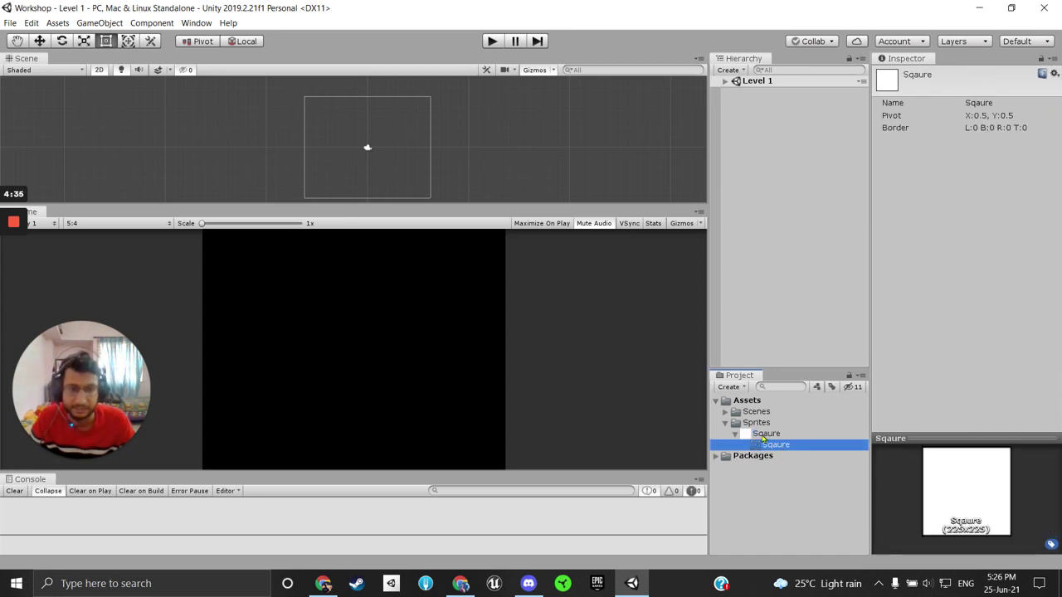
left_click(763, 435)
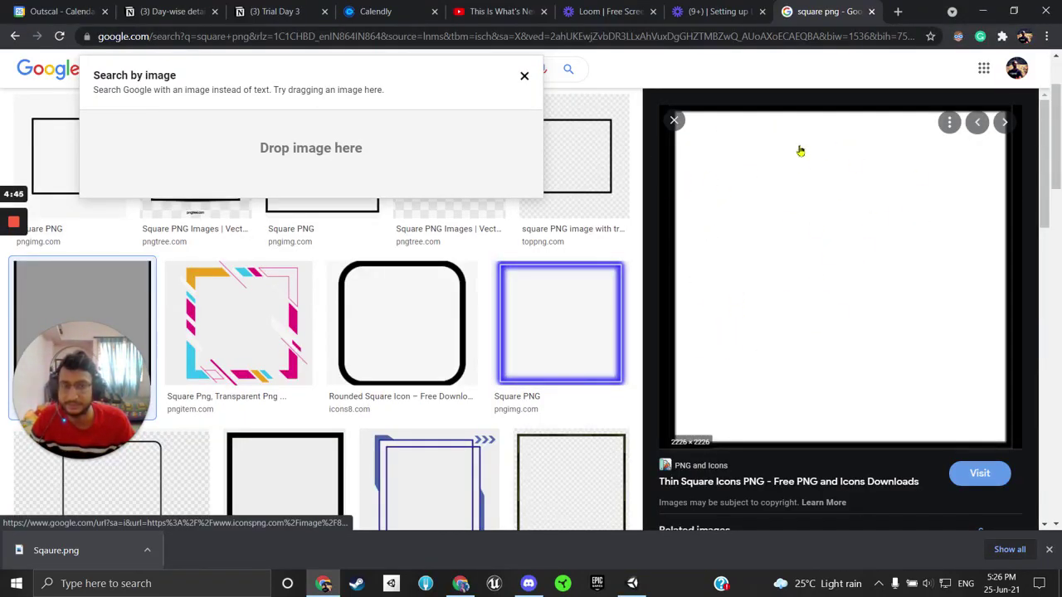
left_click(636, 583)
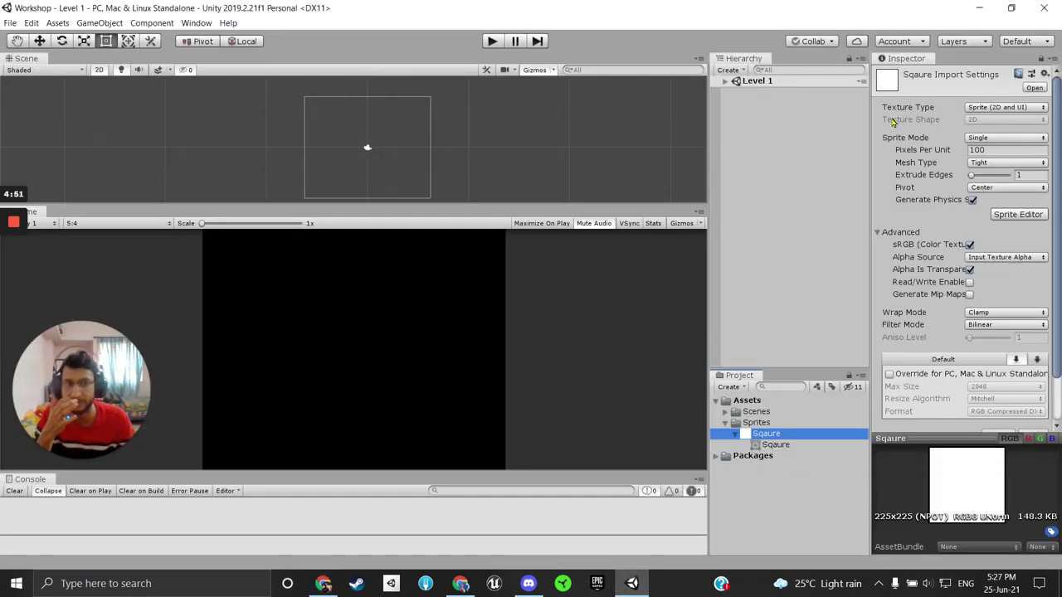
Step: Set the Sqaure image's texture type to Default and apply the import settings
left_click(1002, 109)
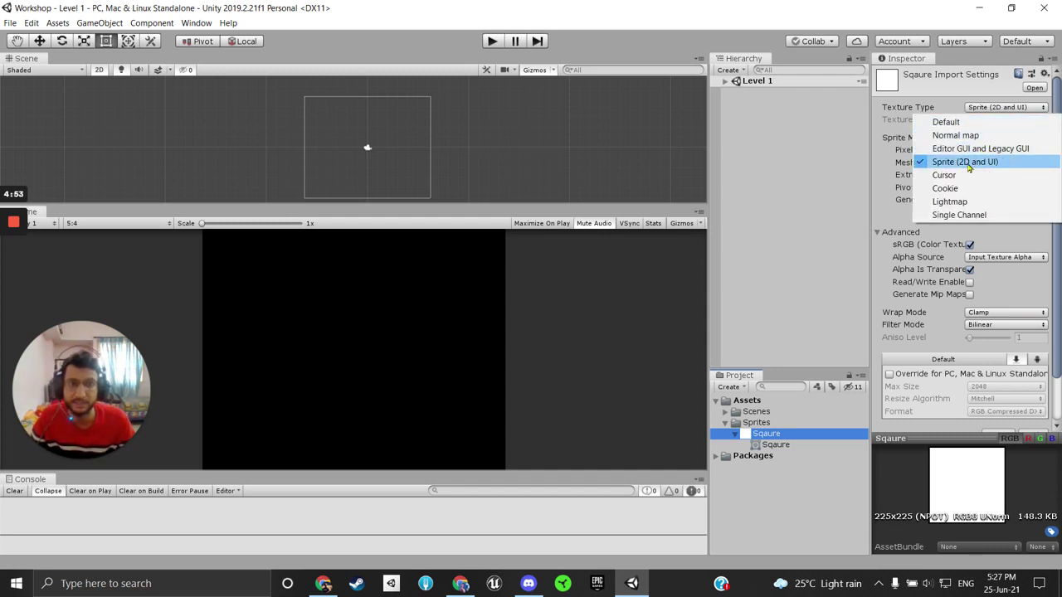
left_click(946, 122)
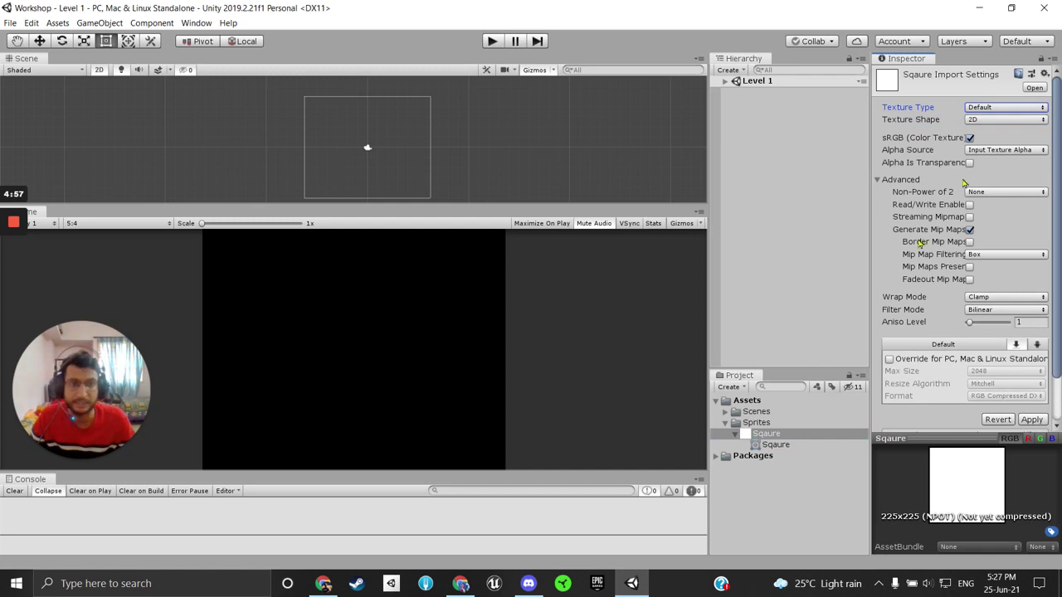
scroll(997, 331, "down", 3)
left_click(1031, 370)
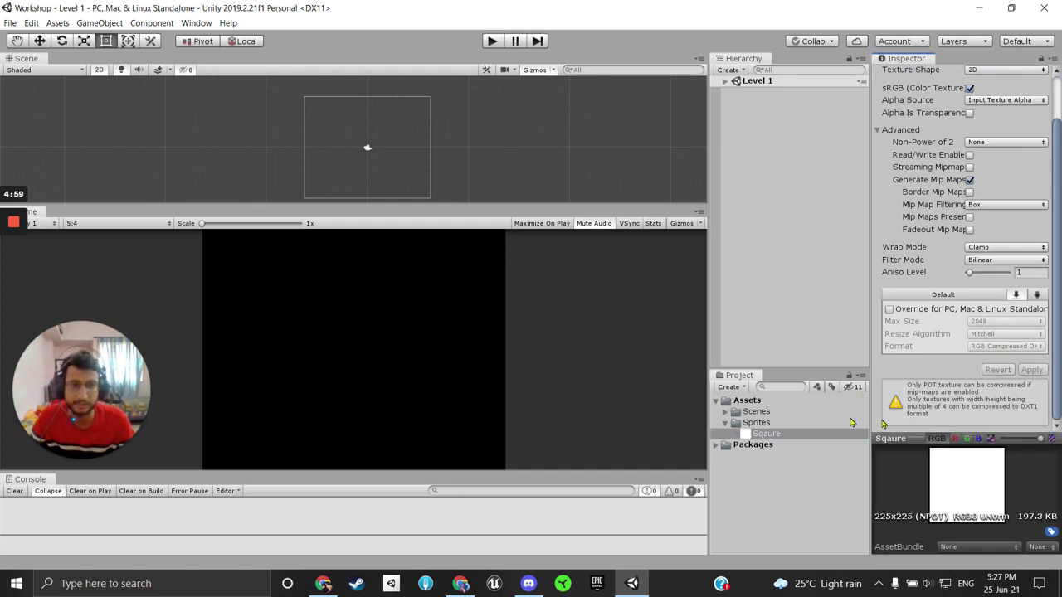
Step: Examine the Sqaure asset in the Sprites folder and the texture types available in its import settings
left_click(762, 434)
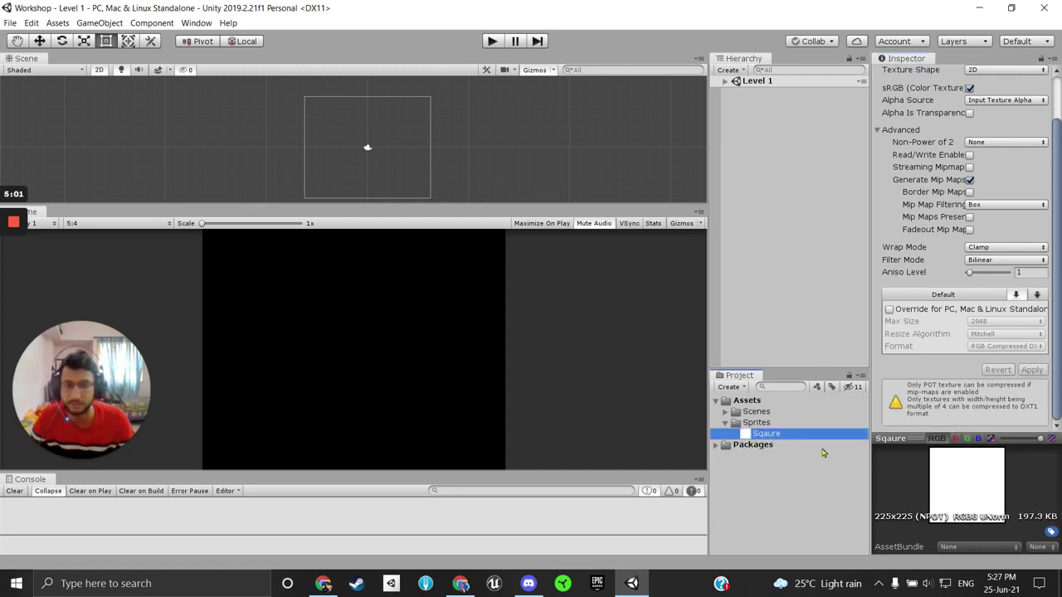
left_click(757, 446)
left_click(769, 435)
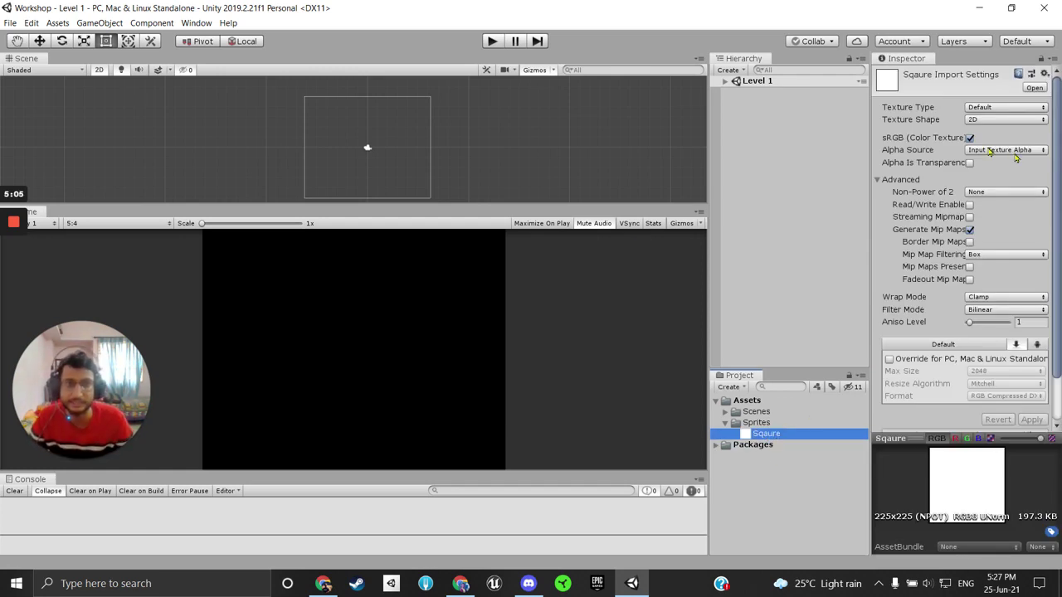
left_click(1002, 108)
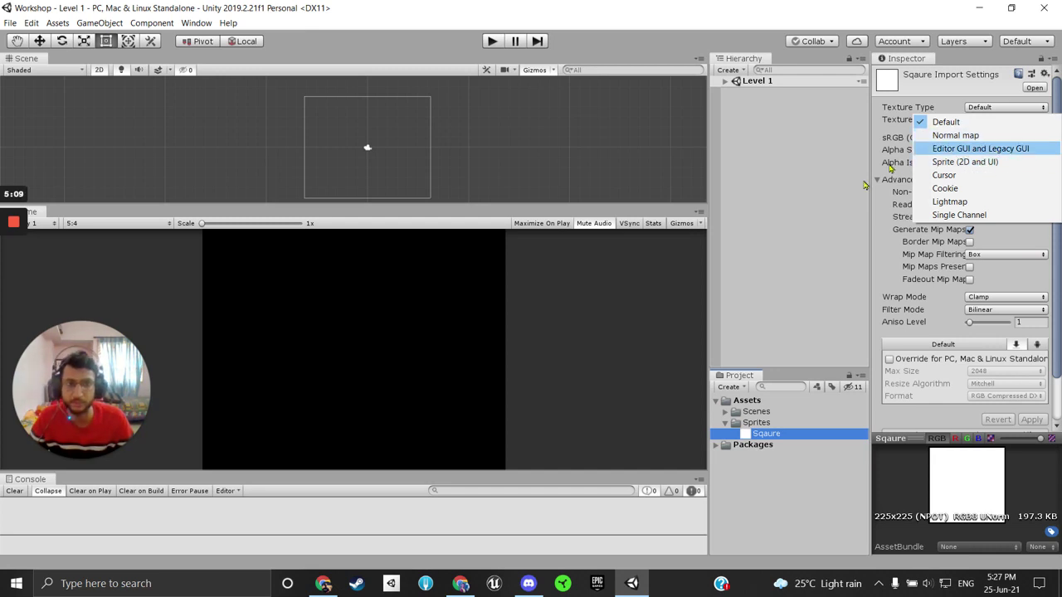
left_click(813, 254)
left_click(761, 425)
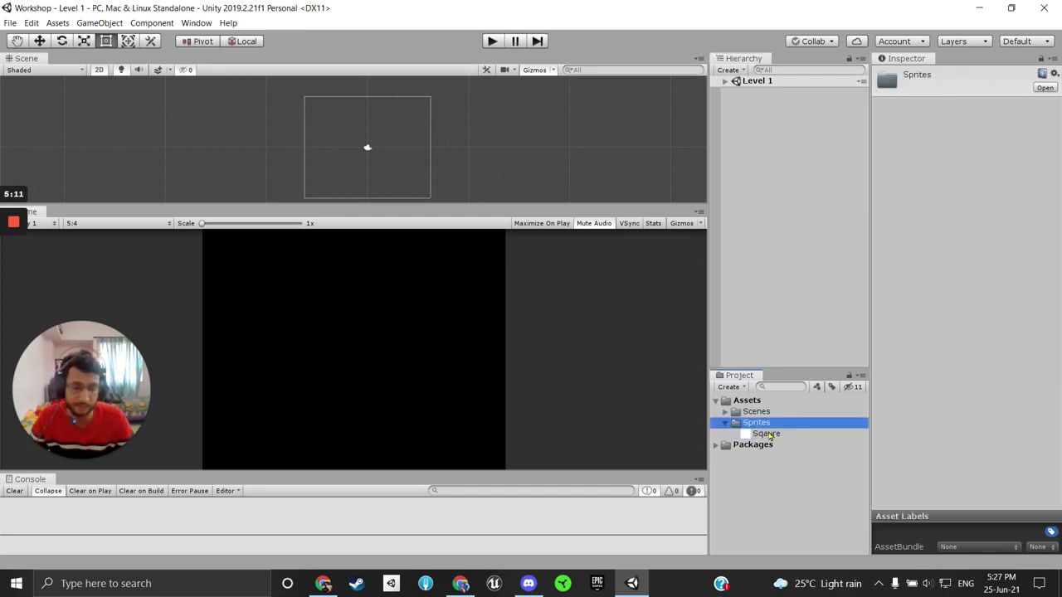
left_click(772, 435)
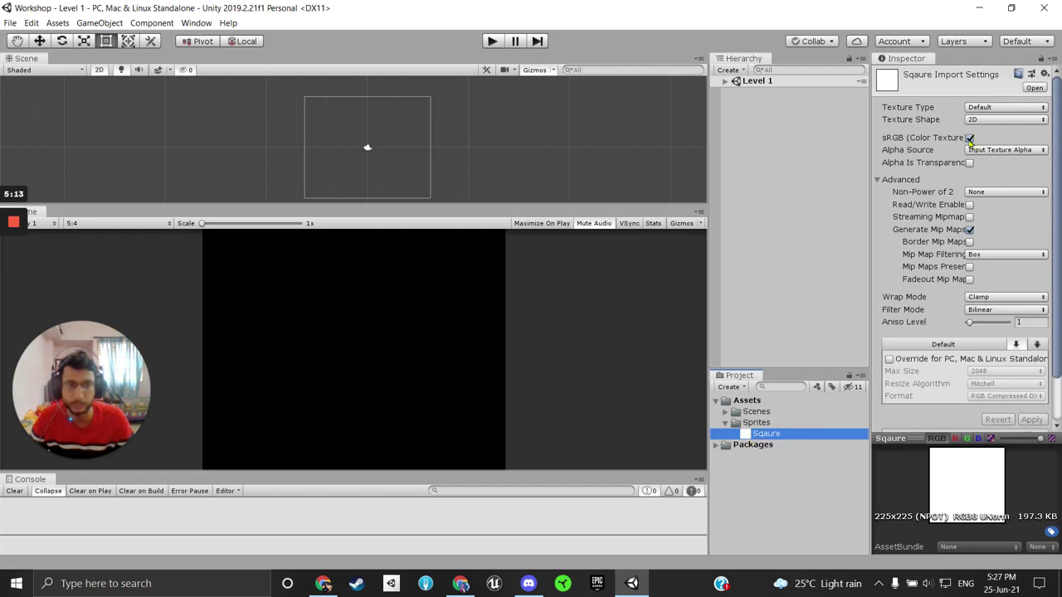
Step: Set the Sqaure image's texture type to Sprite (2D and UI) and apply the import settings
left_click(1004, 107)
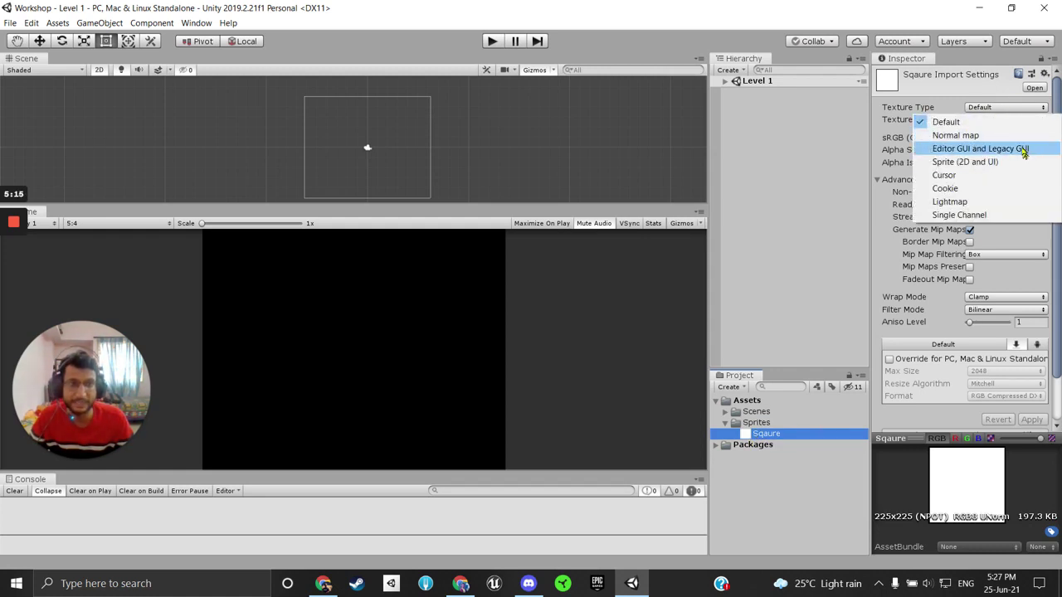
left_click(963, 169)
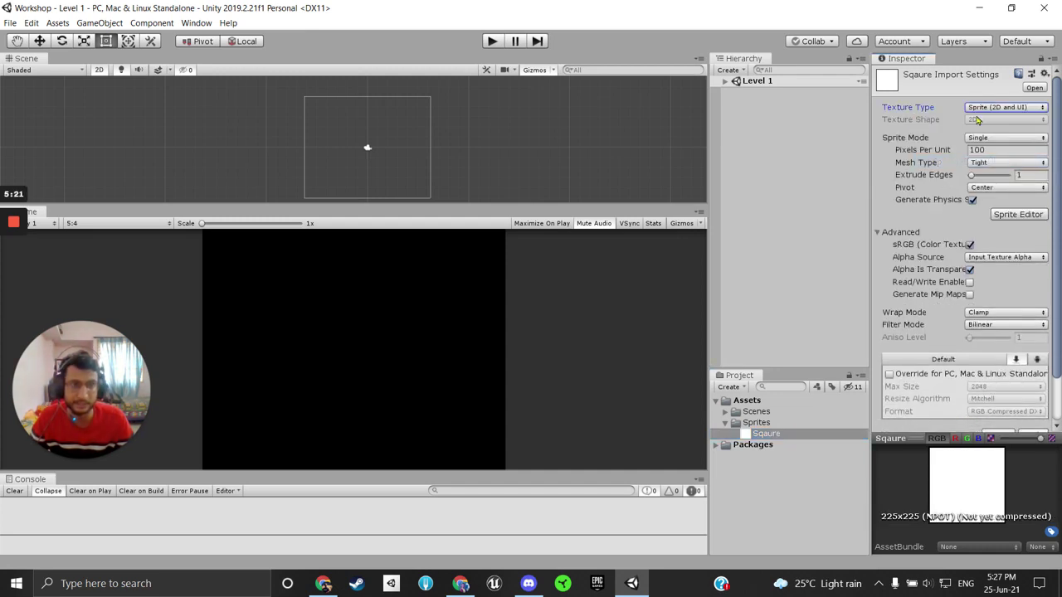
scroll(1044, 287, "down", 3)
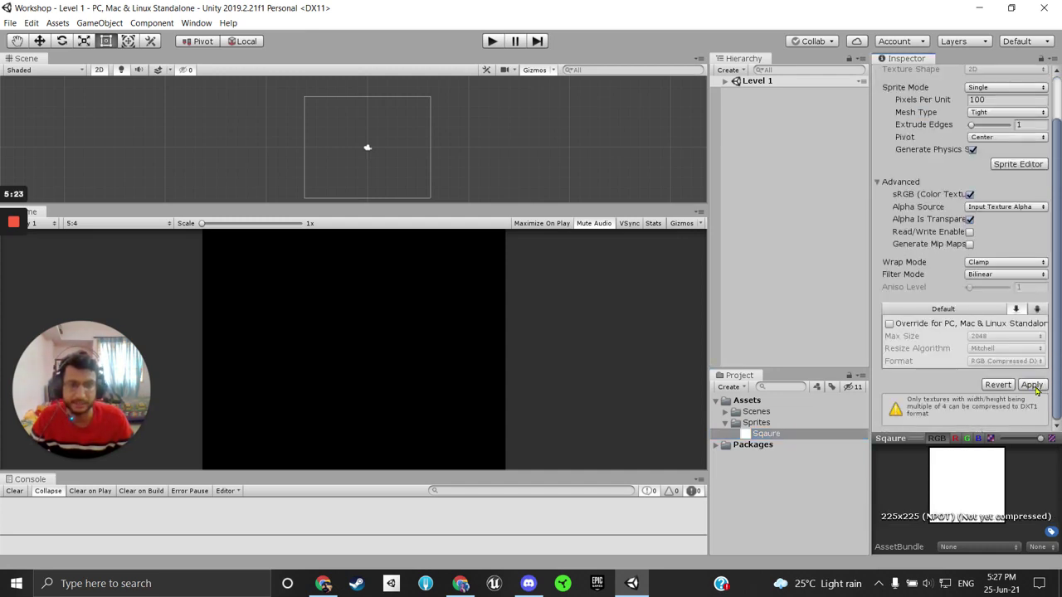
left_click(1032, 386)
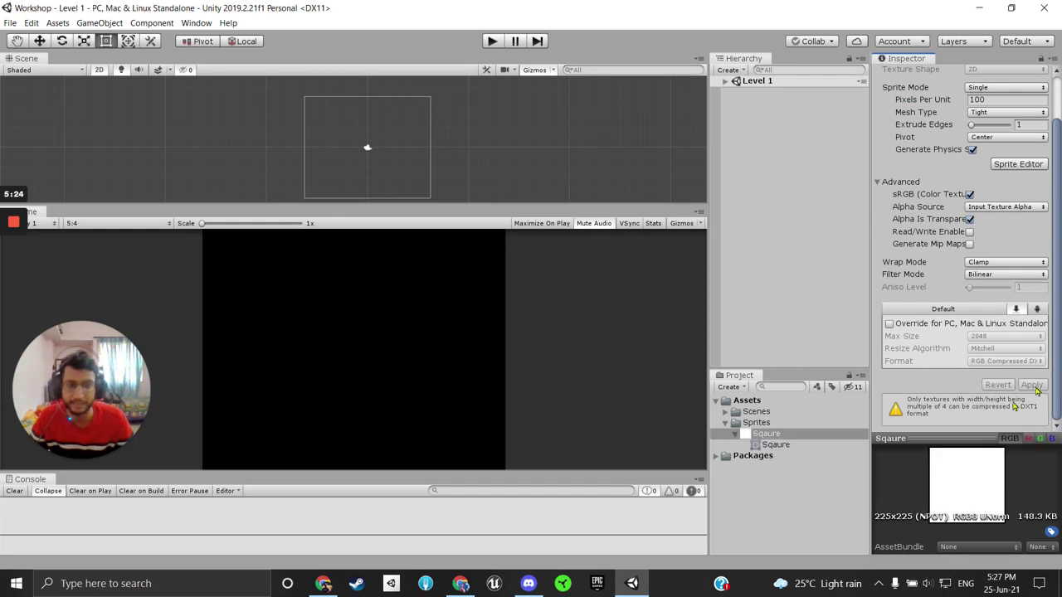
Step: Inspect the Sqaure texture and its nested sprite in the Sprites folder, with a brief look at Chrome
left_click(772, 445)
left_click(765, 434)
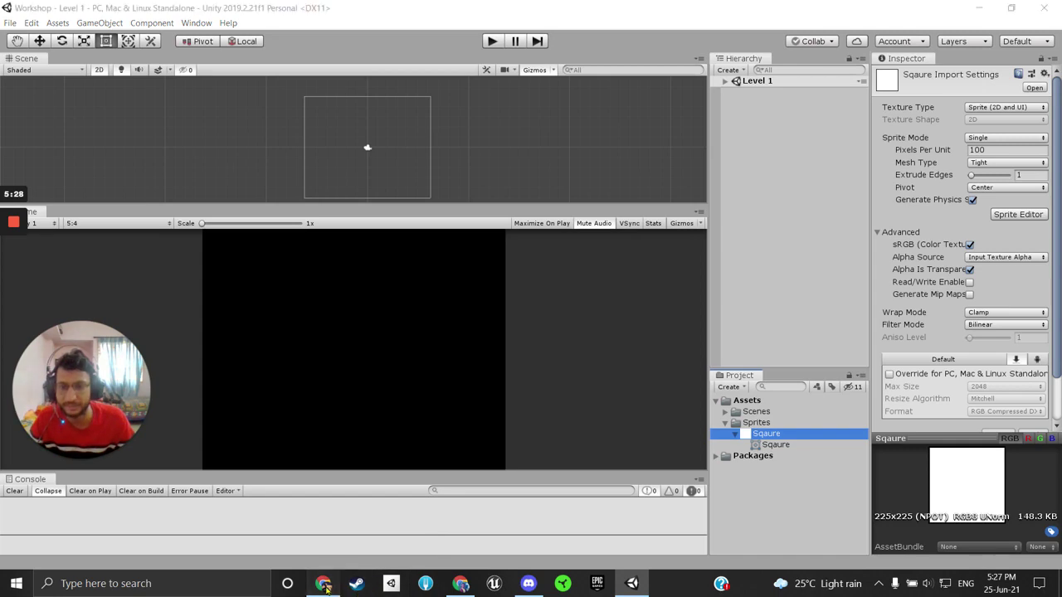
left_click(323, 584)
key("alt+Tab")
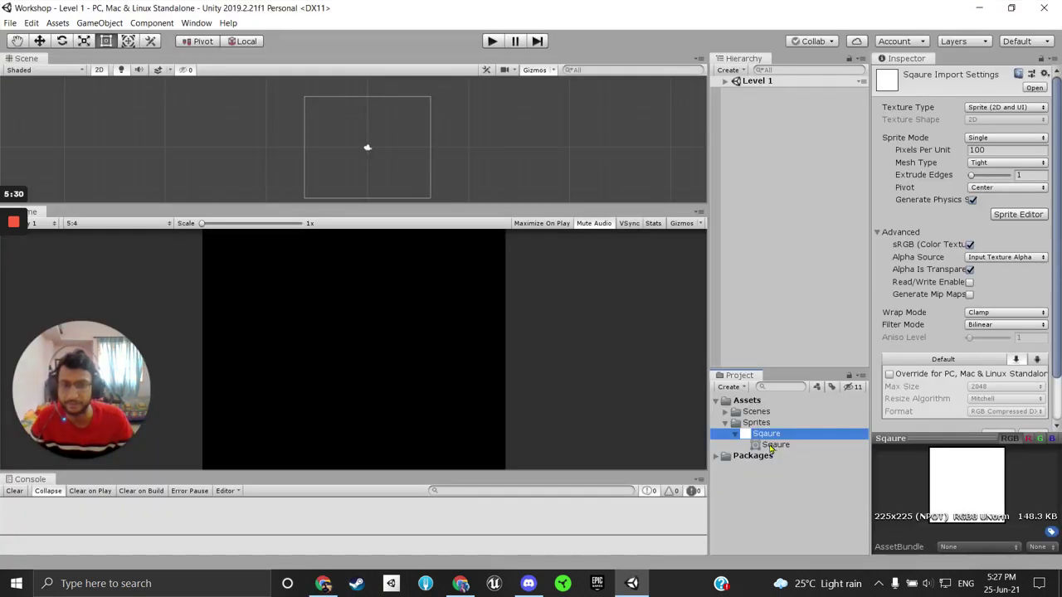
left_click(776, 445)
left_click(771, 434)
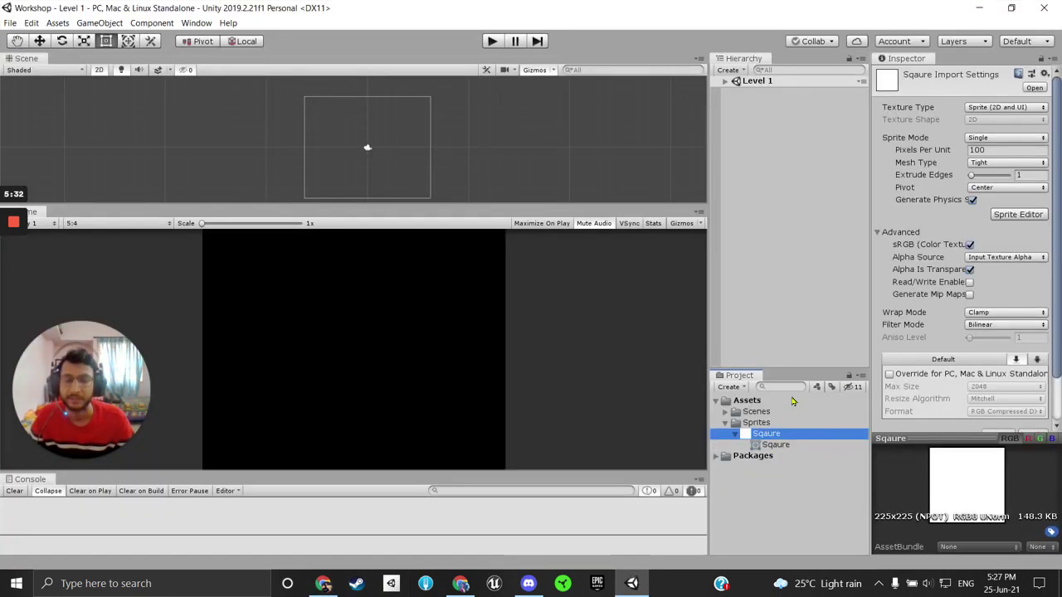
Step: Create an empty game object in the Level 1 scene and name it Player
left_click(725, 83)
left_click(777, 183)
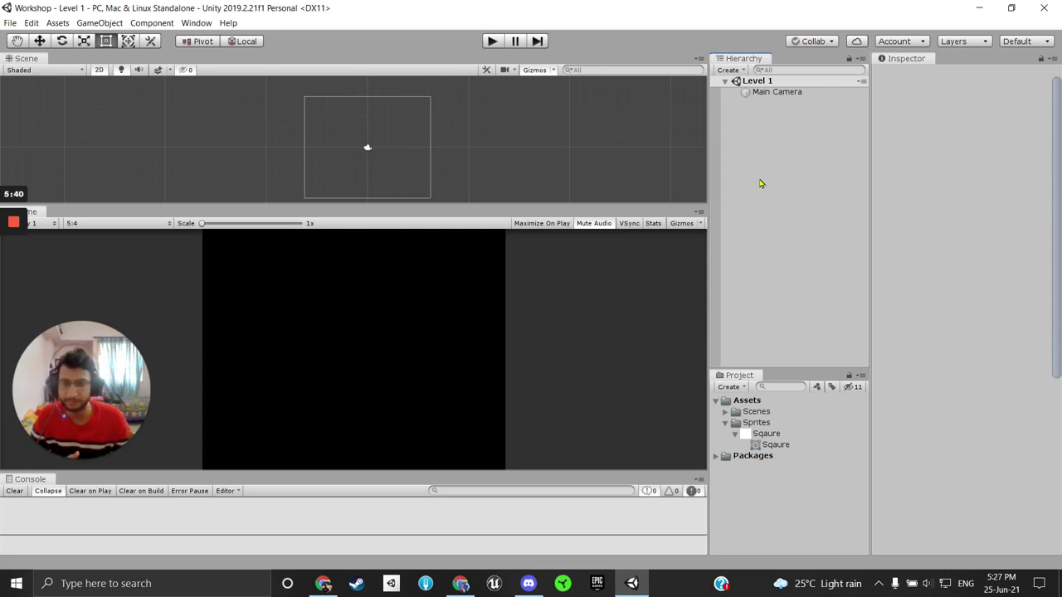
right_click(735, 147)
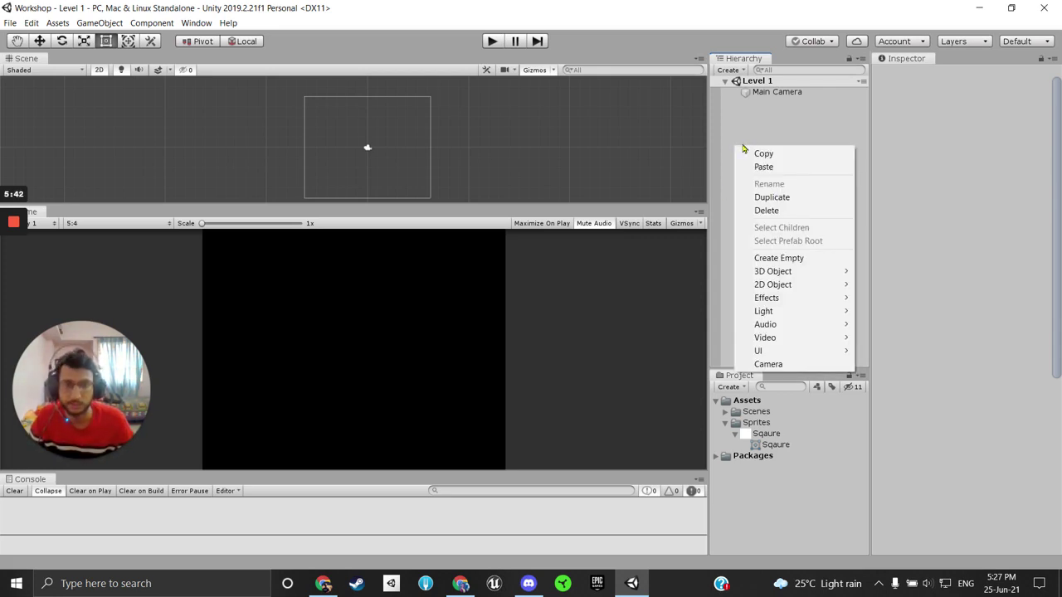
left_click(794, 258)
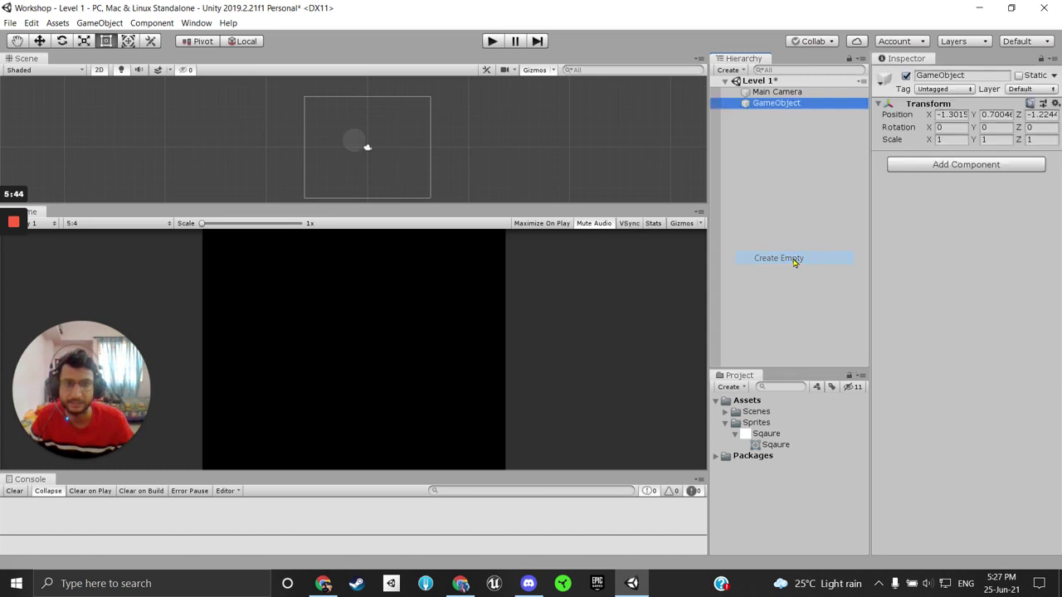
left_click(967, 76)
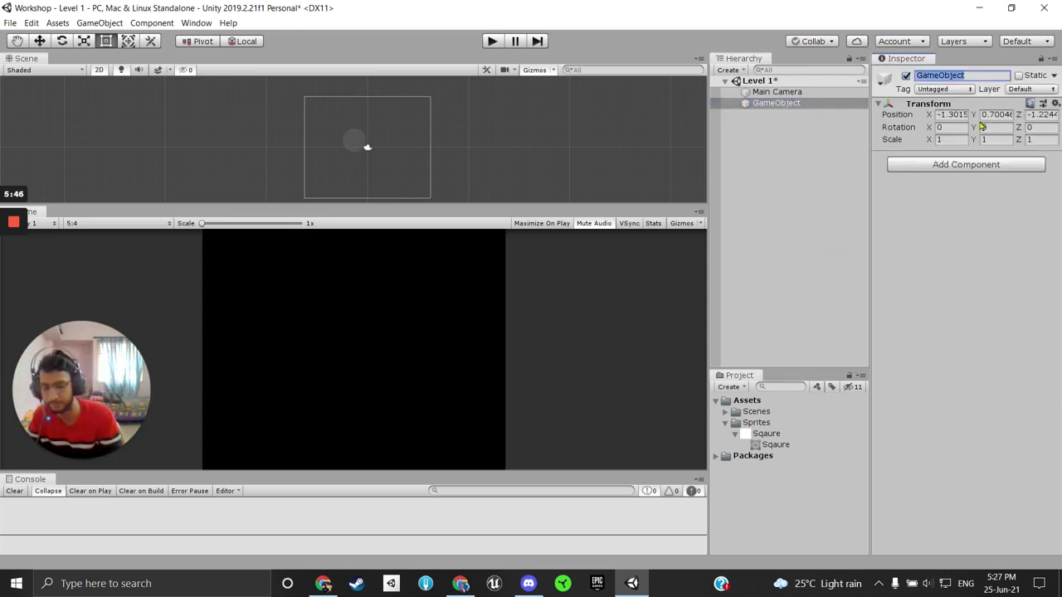
type("Player")
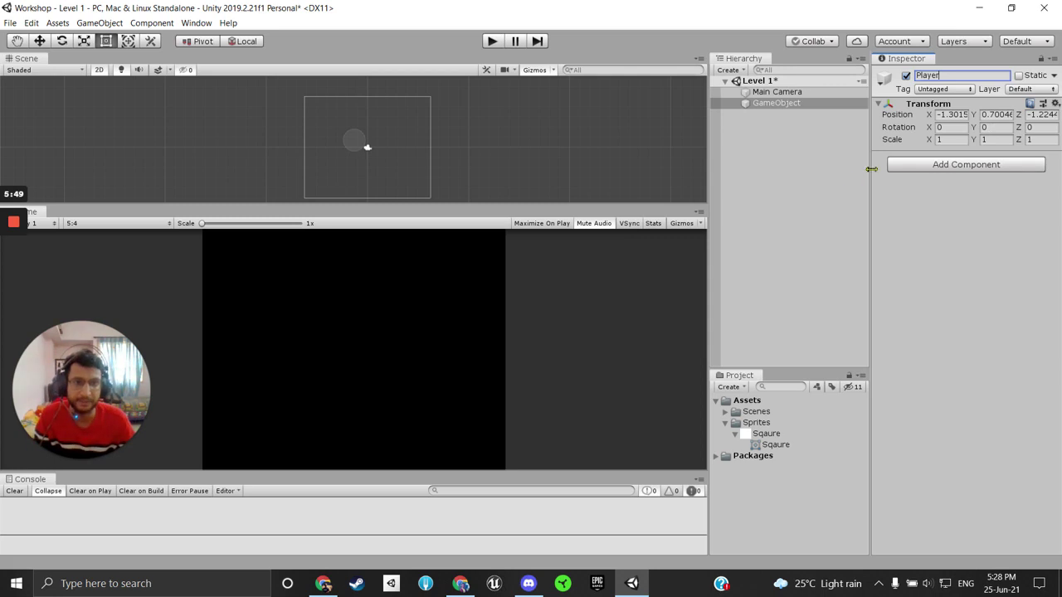
key("Return")
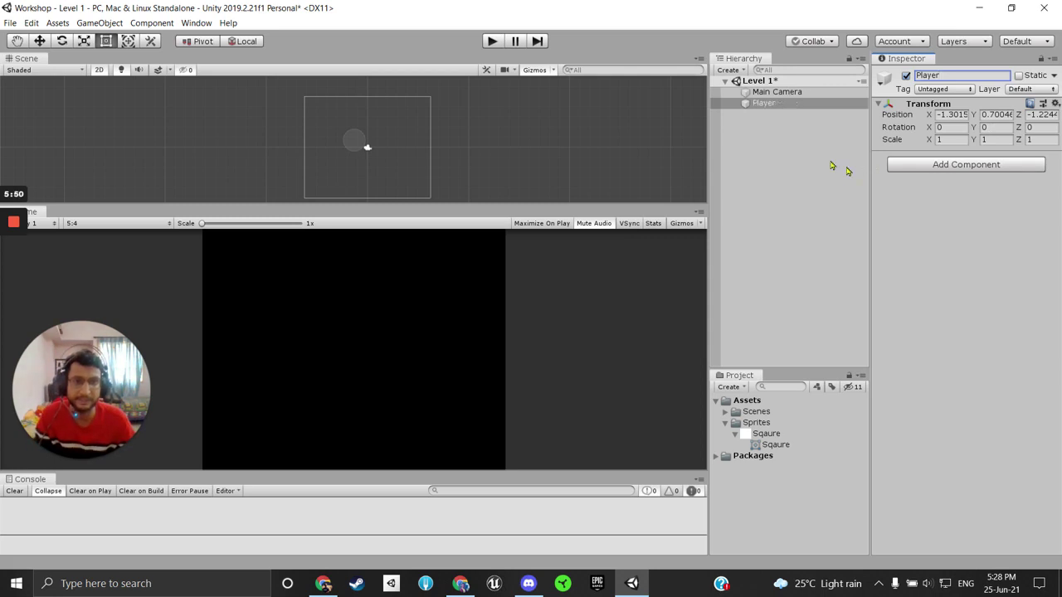
Step: Reset the Player object's Transform to its default values
left_click(785, 132)
left_click(781, 104)
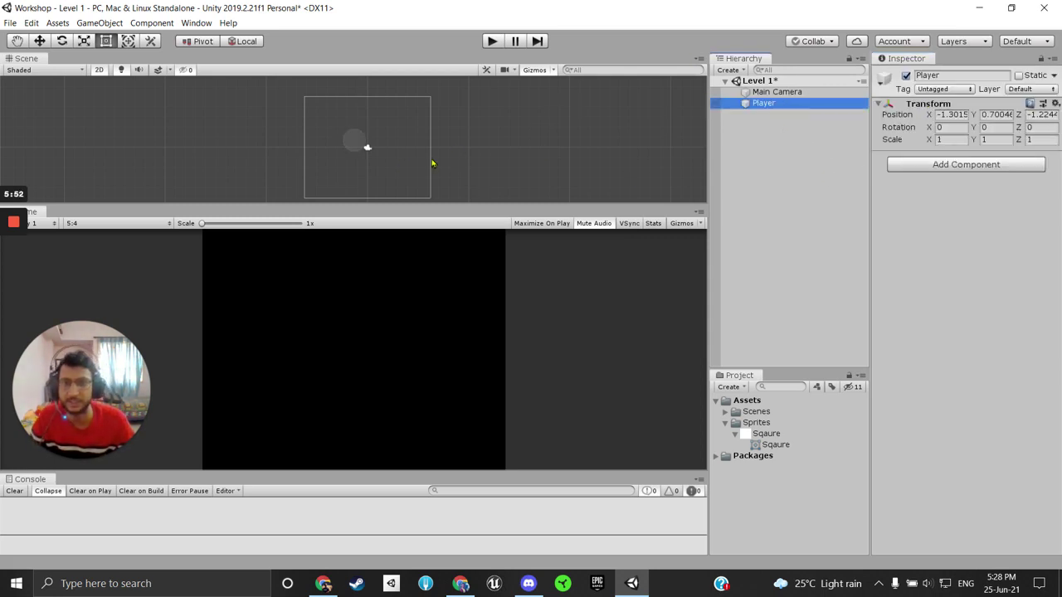
right_click(929, 106)
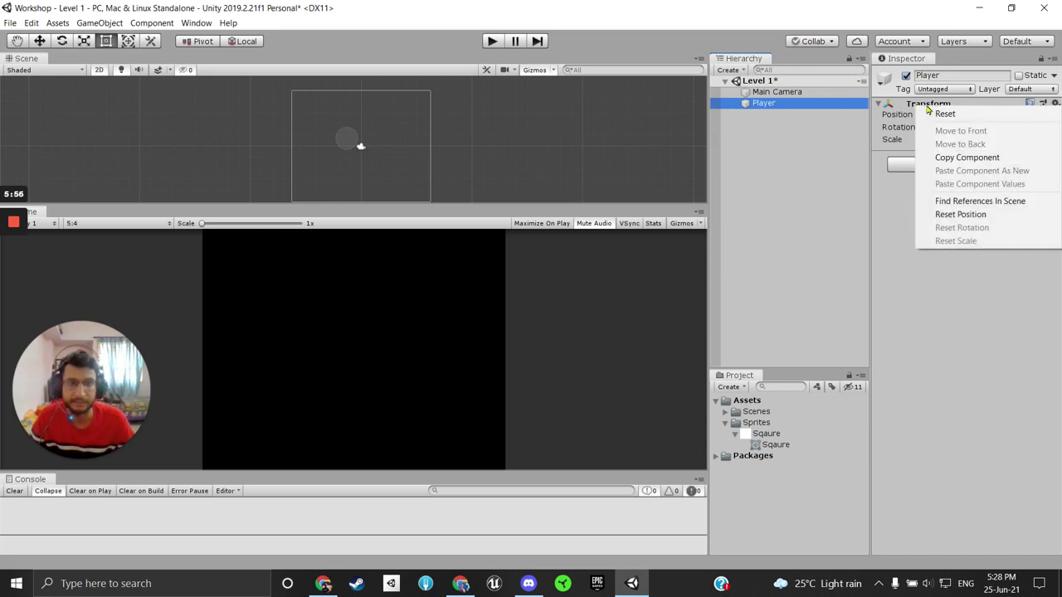
left_click(946, 114)
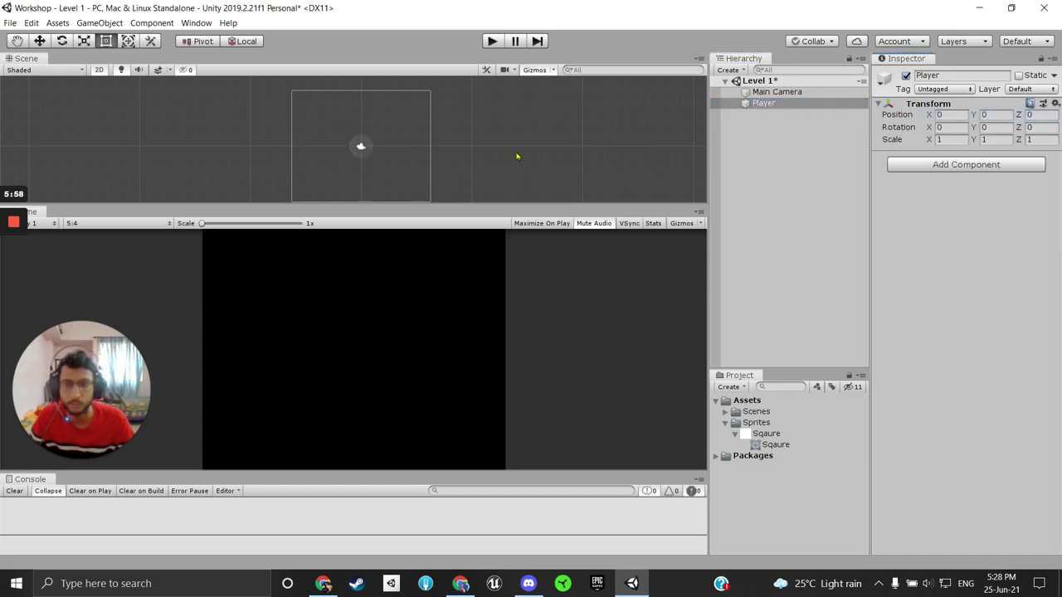
left_click(770, 104)
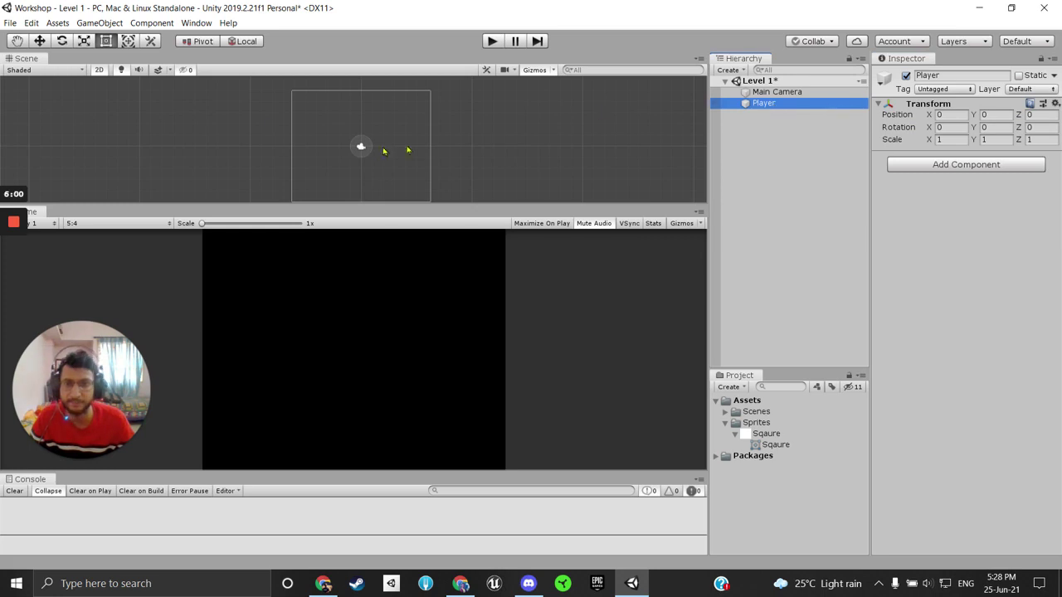
Step: Try the Move, Rotate and Scale tools on Player, stretching it along X to about 1.66, and undo the scaling
left_click(40, 45)
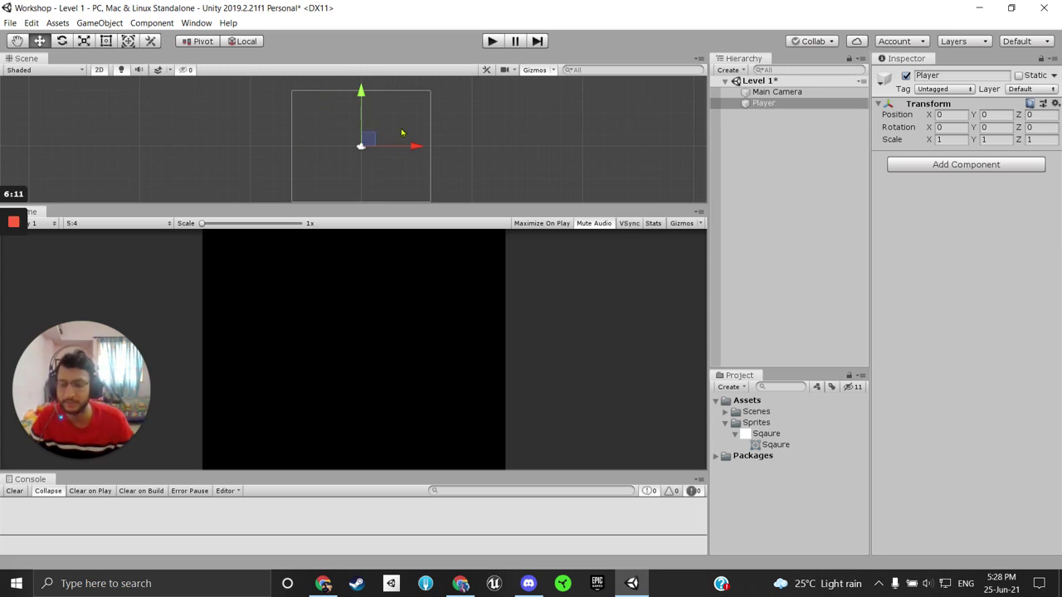
key("e")
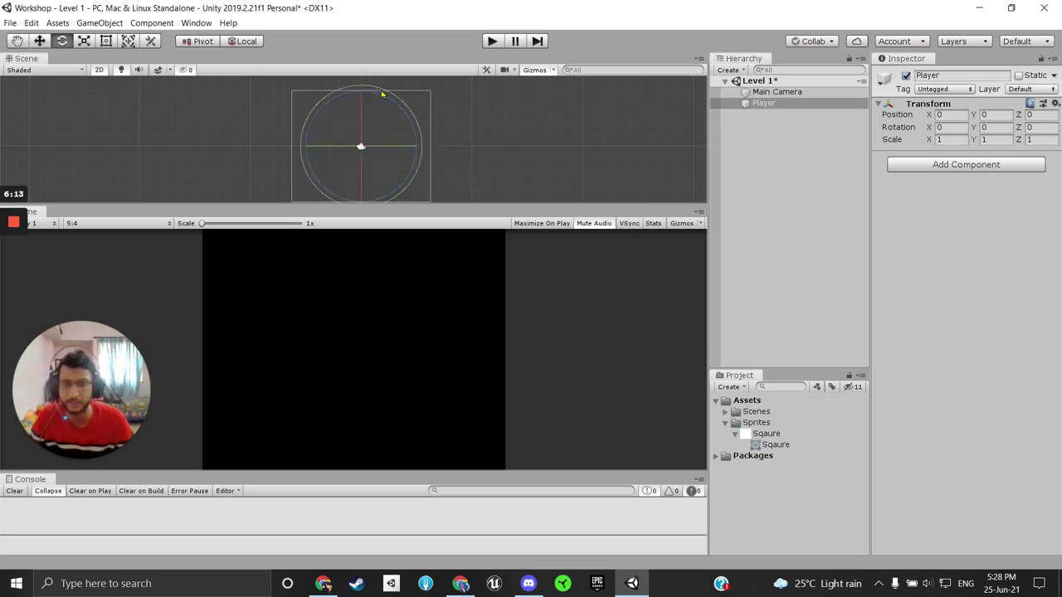
key("r")
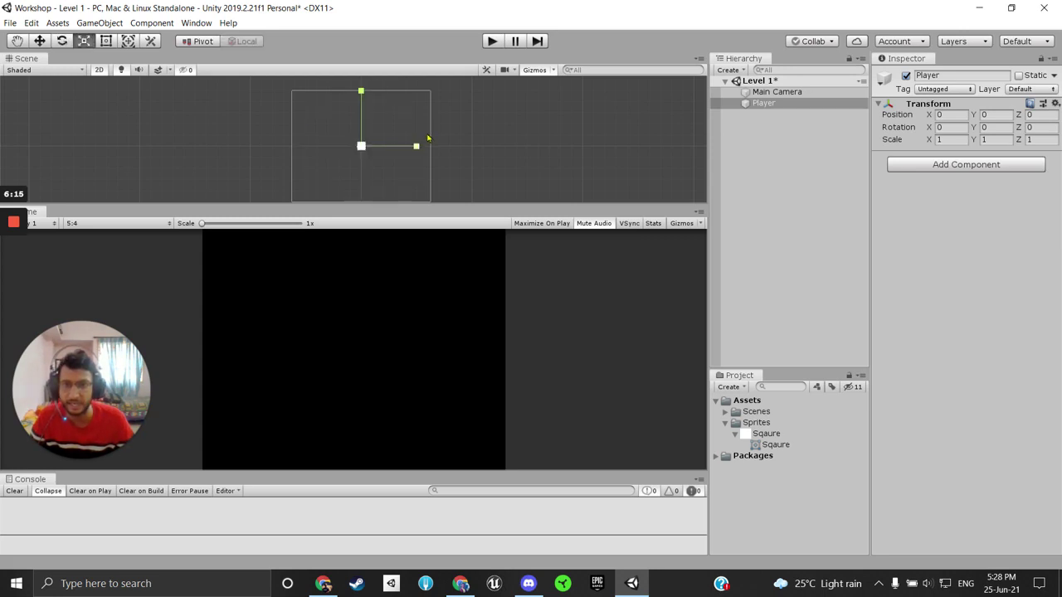
left_click_drag(415, 146, 440, 147)
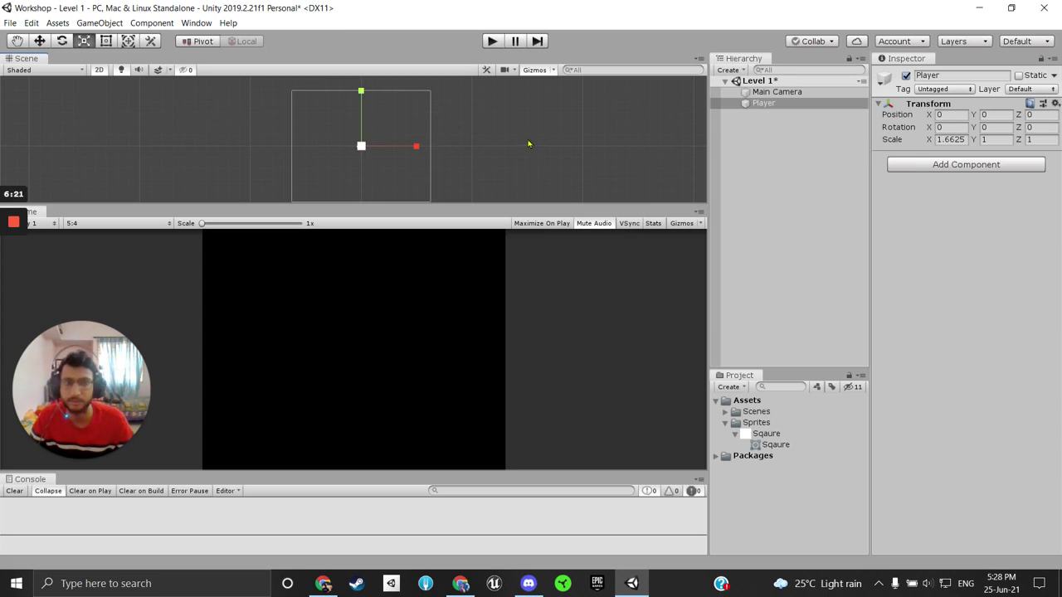
key("ctrl+z")
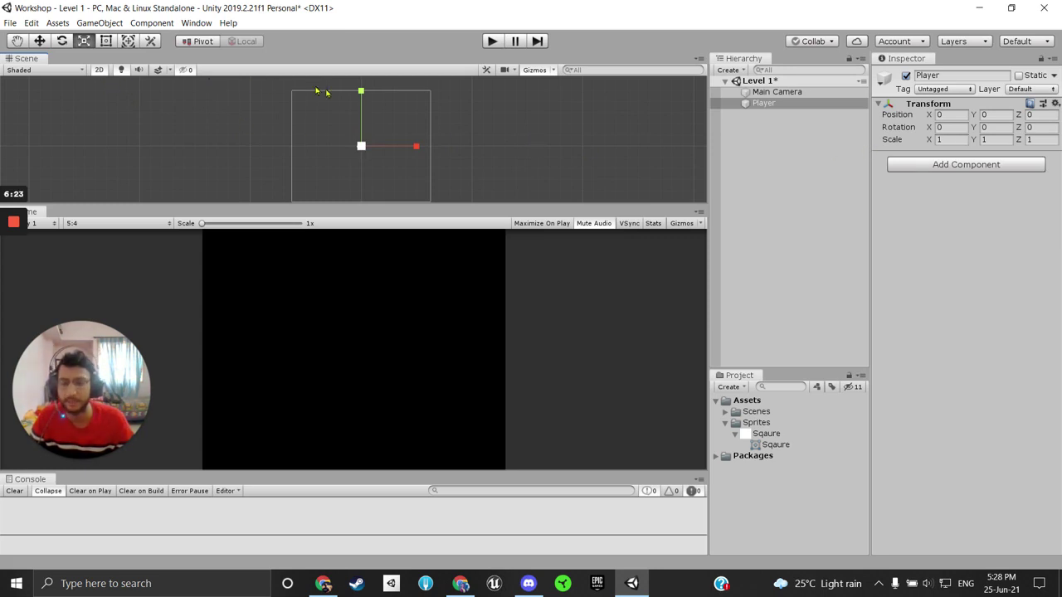
key("w")
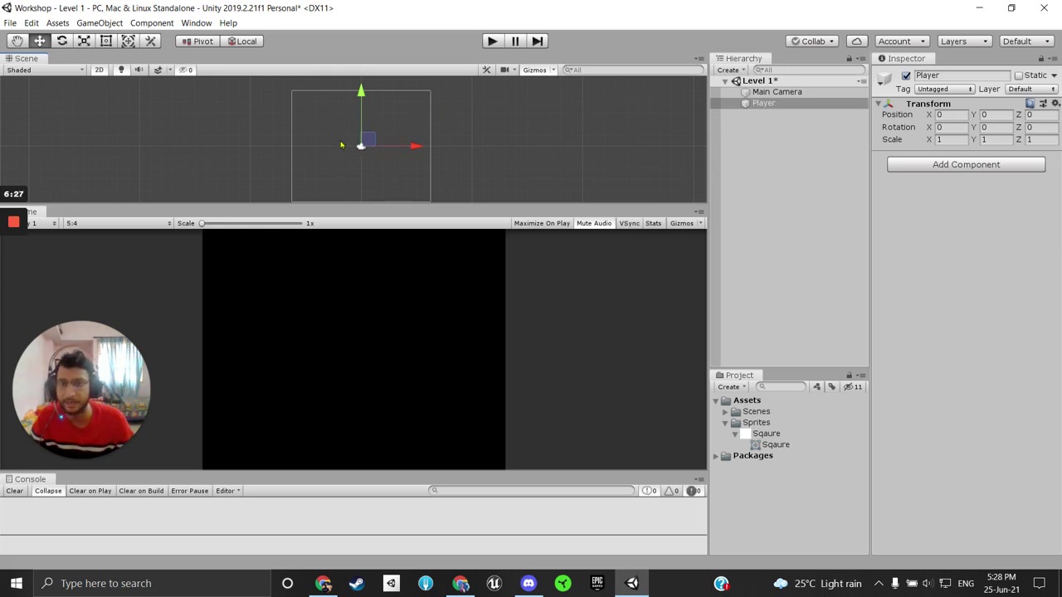
left_click(778, 104)
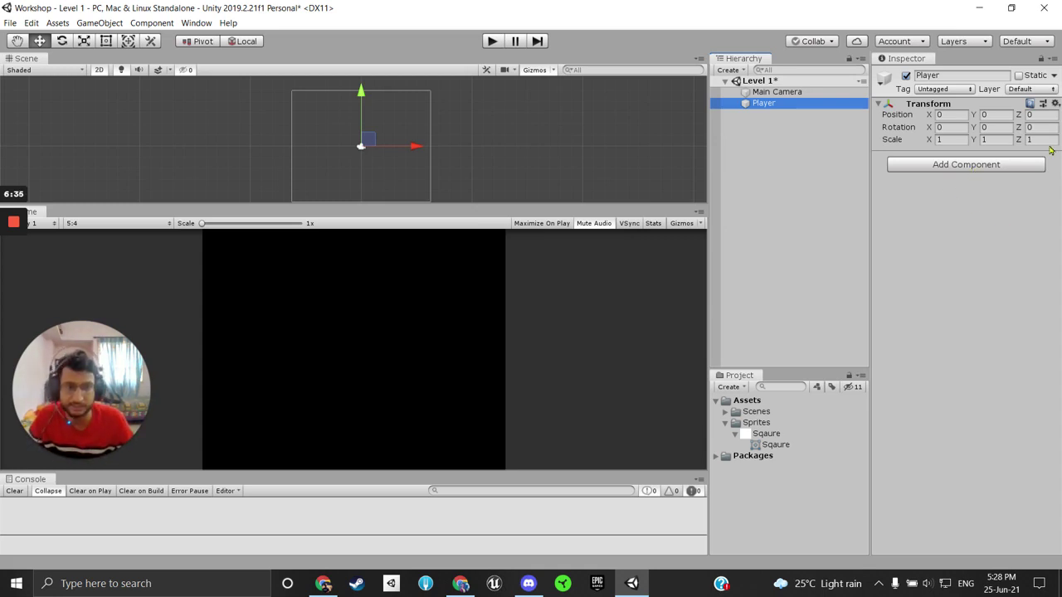
left_click(971, 166)
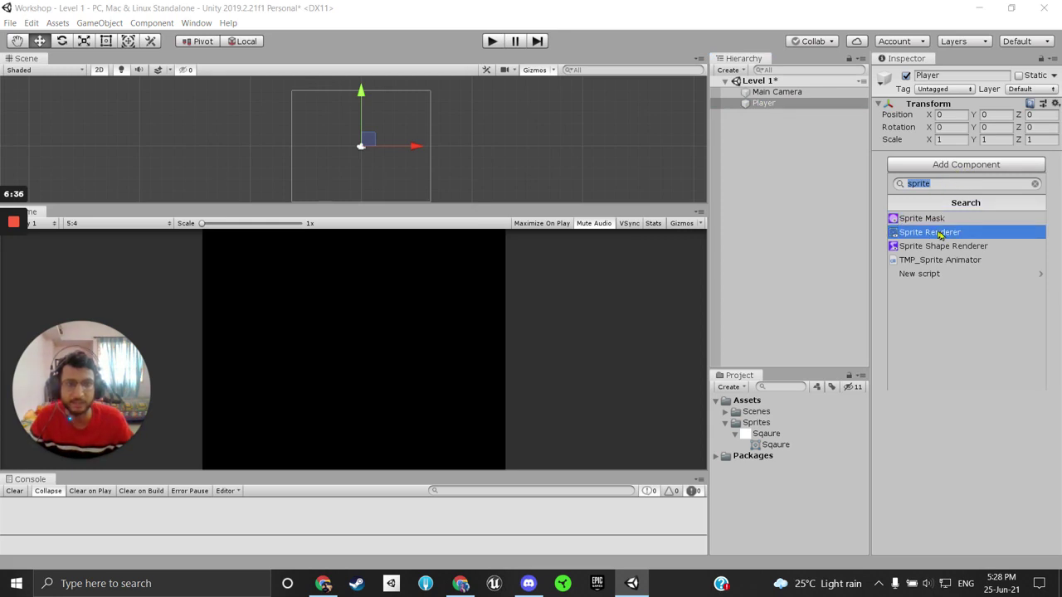
left_click(955, 190)
left_click_drag(898, 189, 948, 194)
key("BackSpace")
left_click(841, 201)
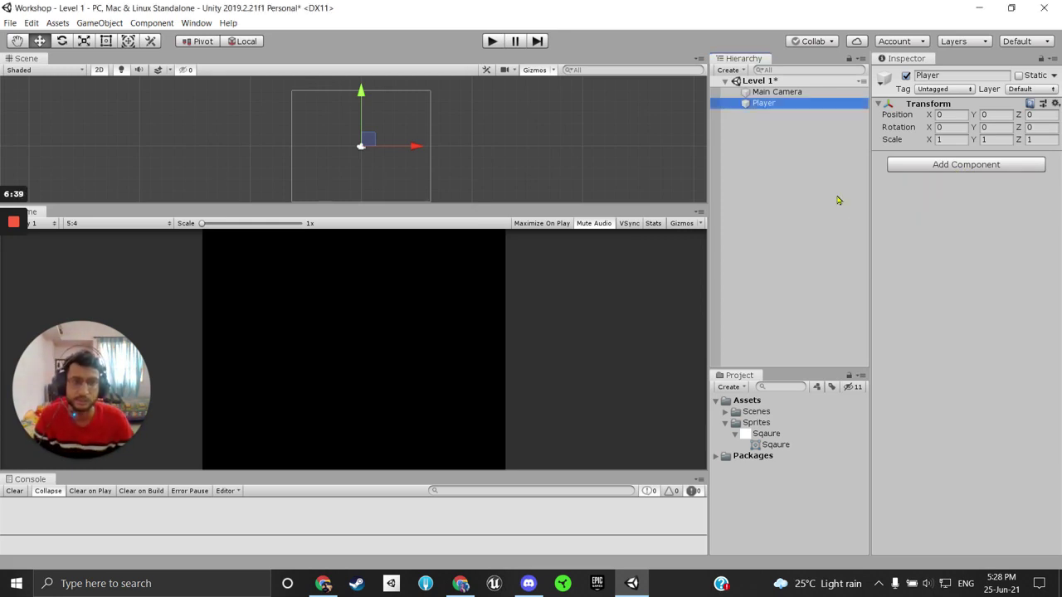
left_click(973, 166)
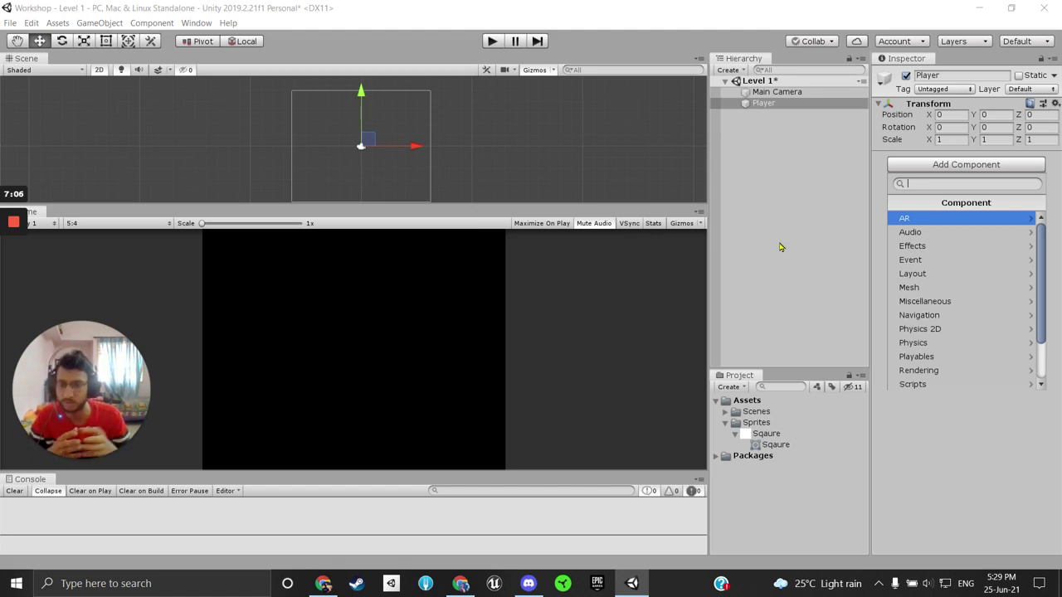
left_click(805, 261)
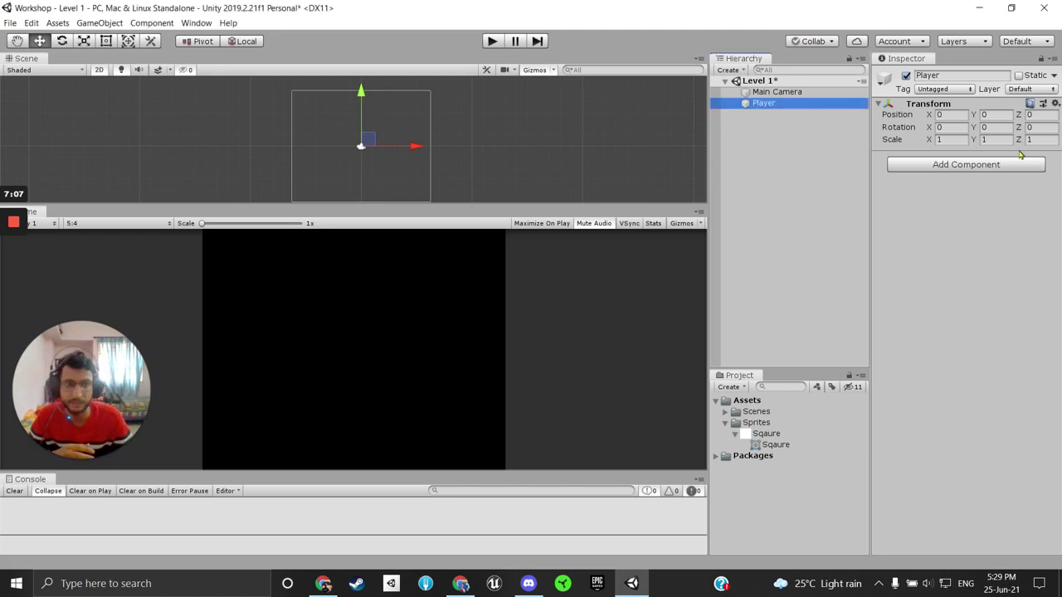
Step: Add a Sprite Renderer component to the Player object and save the scene
left_click(952, 166)
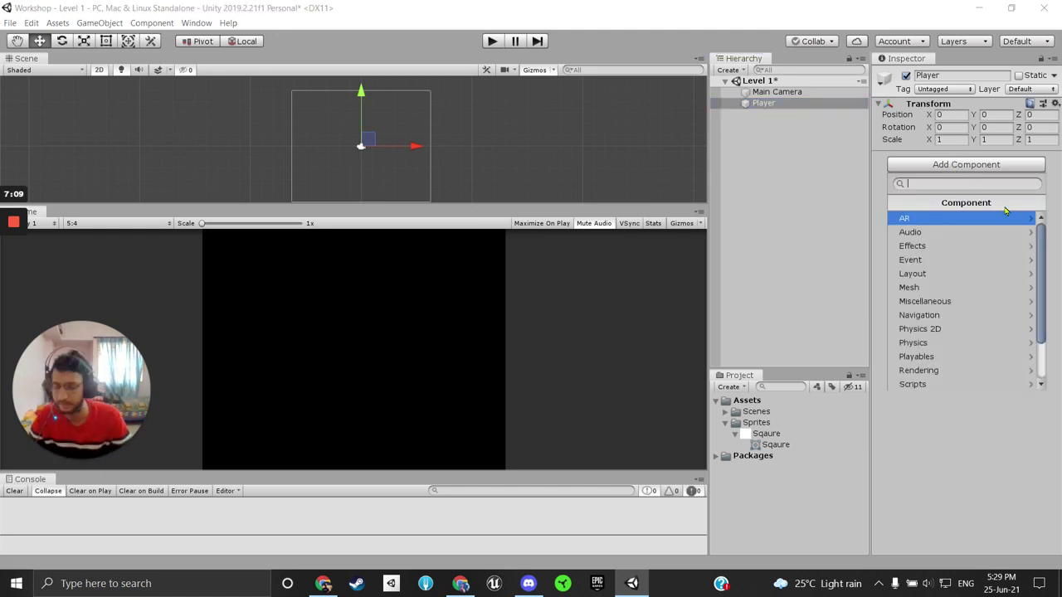
type("sprit")
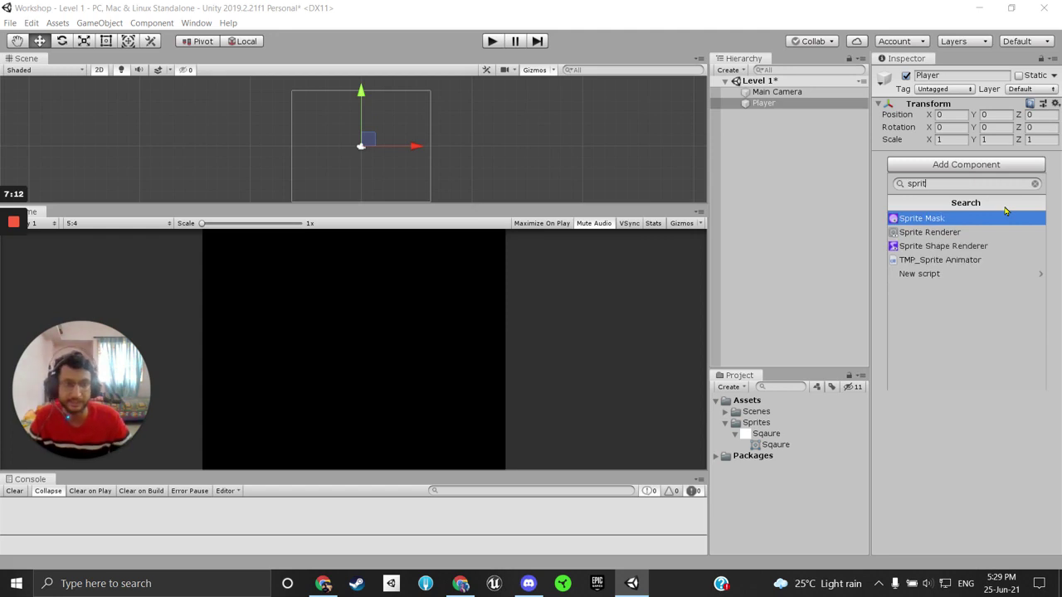
left_click(963, 233)
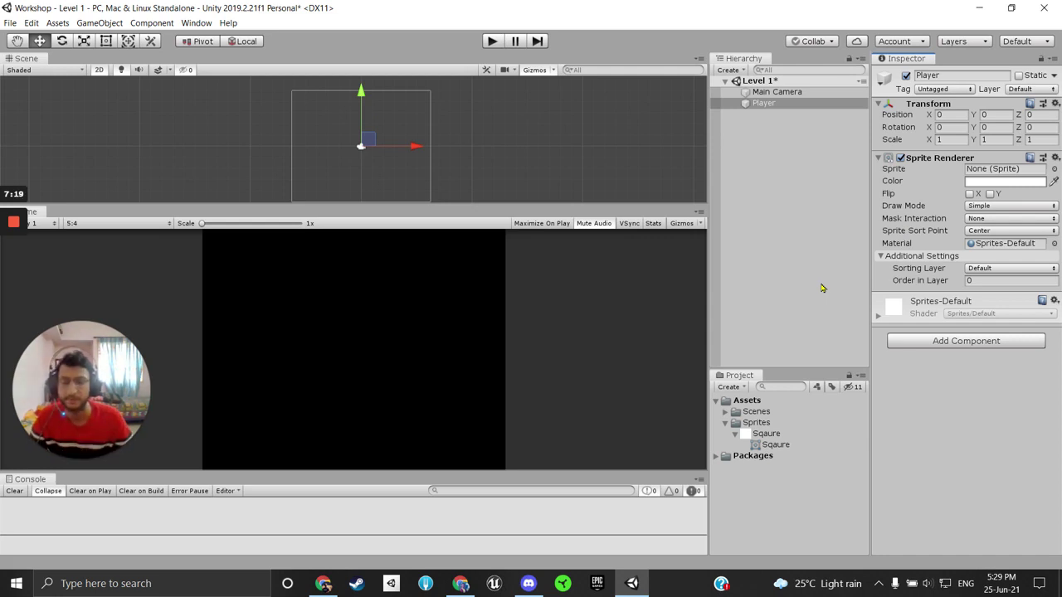
left_click(760, 103)
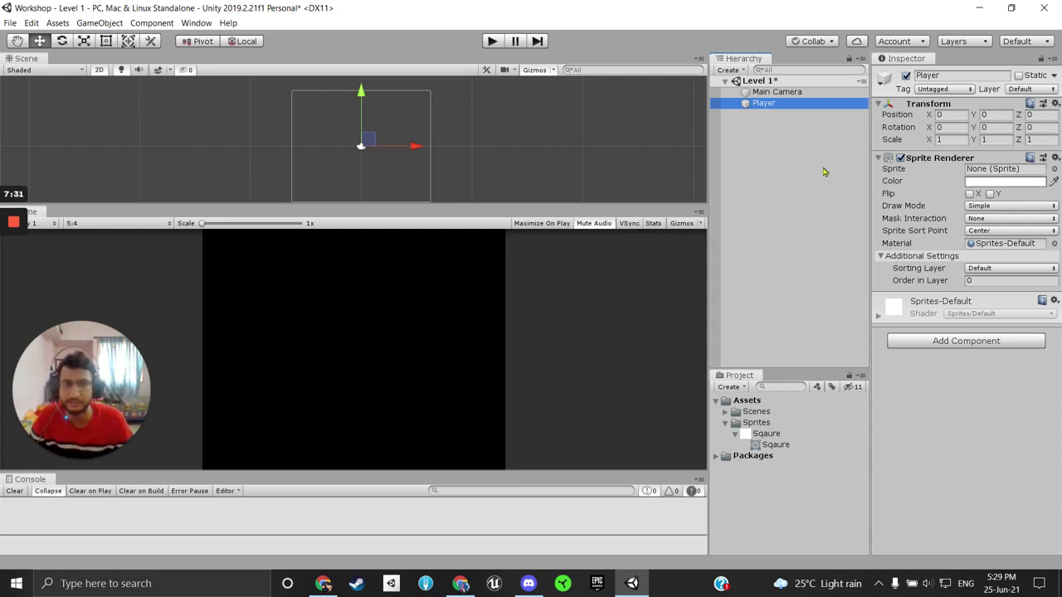
left_click_drag(709, 170, 798, 161)
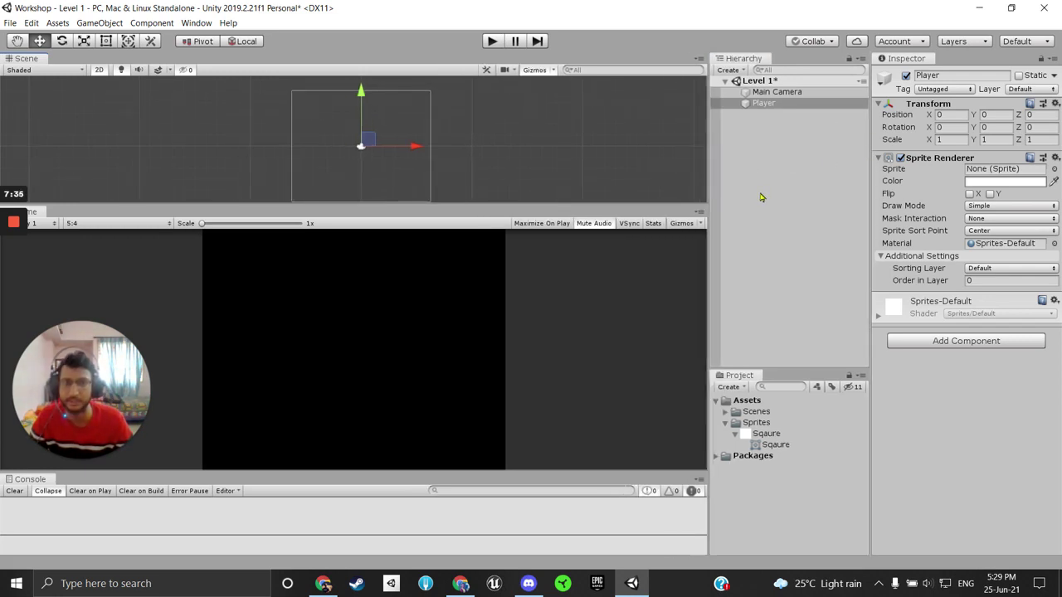
key("ctrl+s")
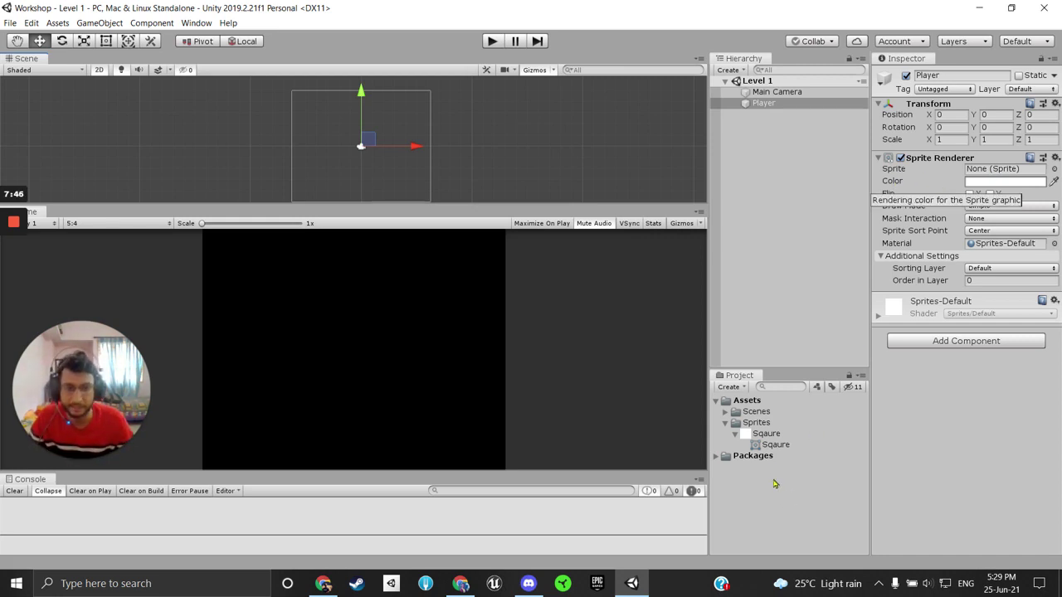
Step: Assign the Sqaure sprite to the Player object's Sprite Renderer
left_click(1054, 169)
left_click(852, 337)
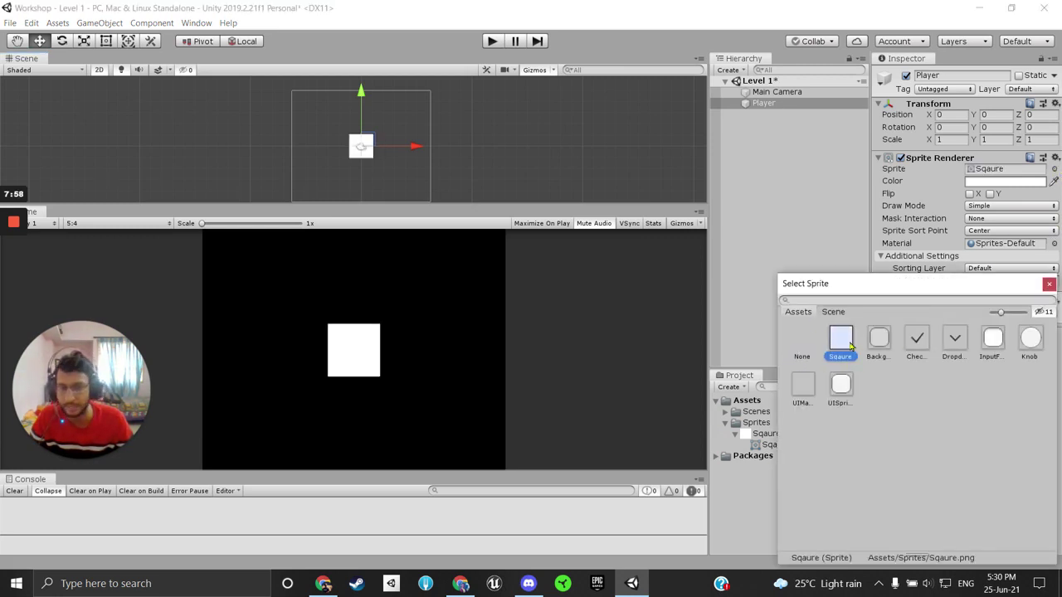
Step: Clear the Player's Sprite Renderer sprite to None, then reassign the Sqaure sprite directly from the Sprites folder
left_click(1049, 283)
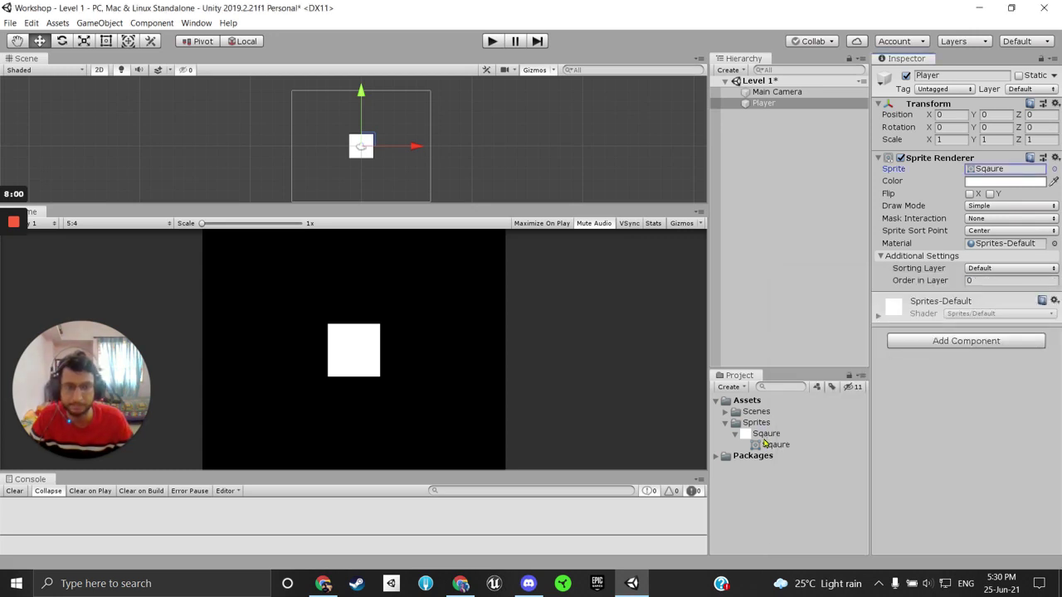
left_click_drag(763, 435, 1004, 169)
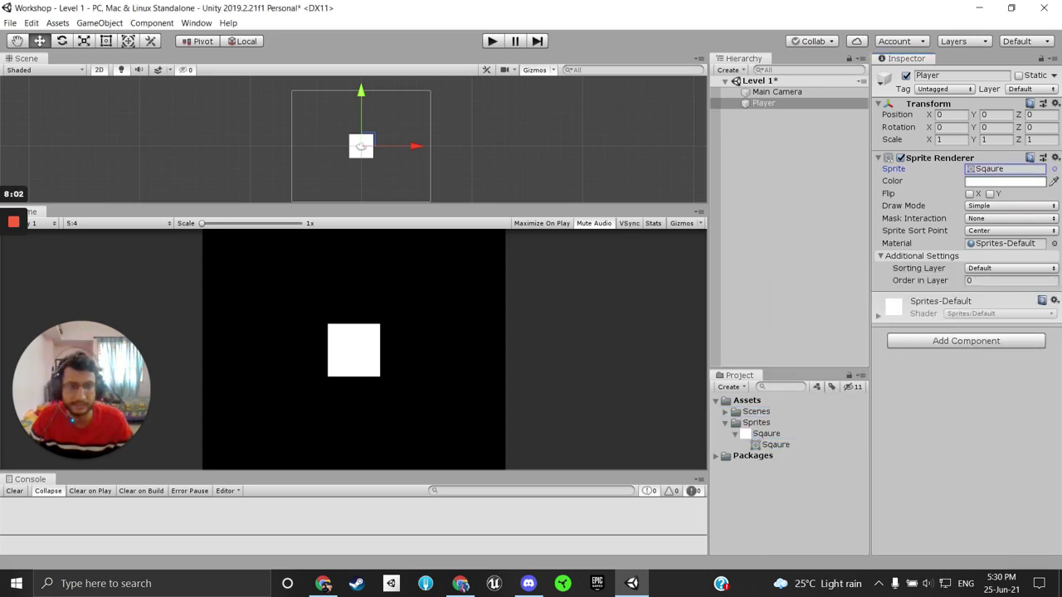
left_click(1055, 168)
left_click(804, 349)
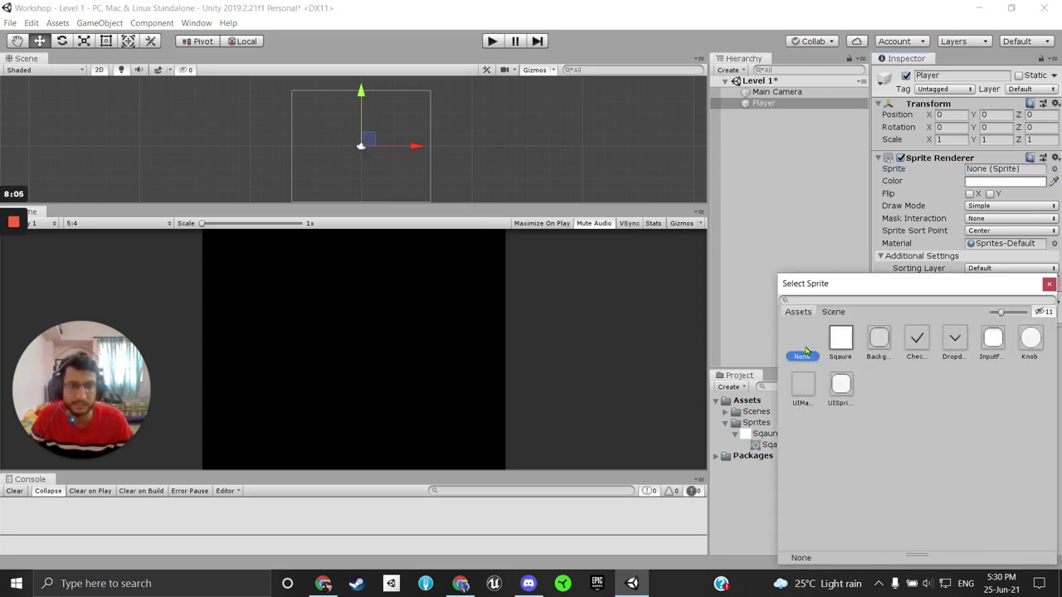
left_click(1049, 284)
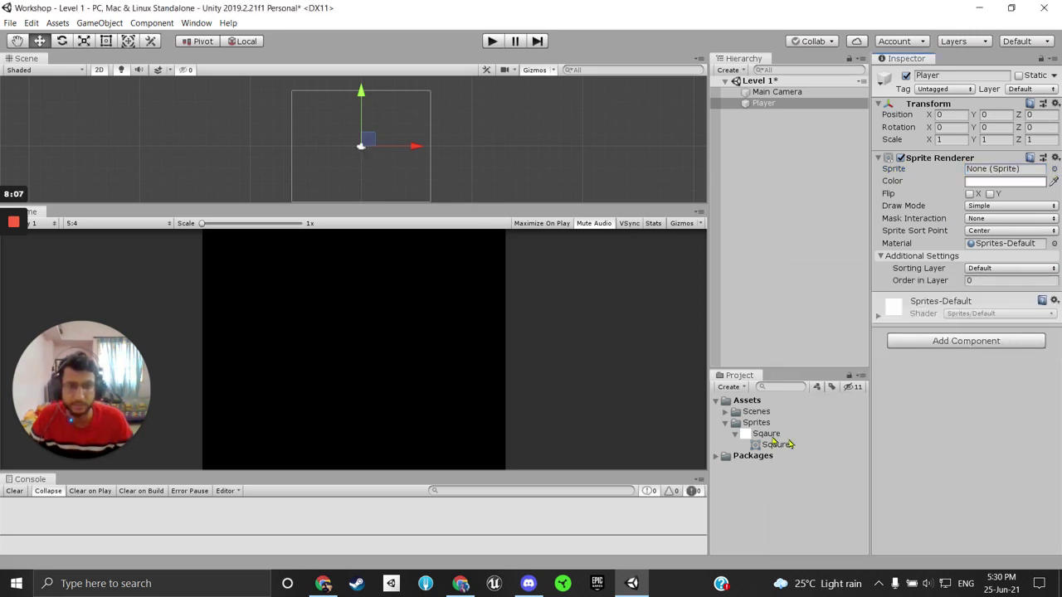
left_click_drag(771, 437, 1005, 170)
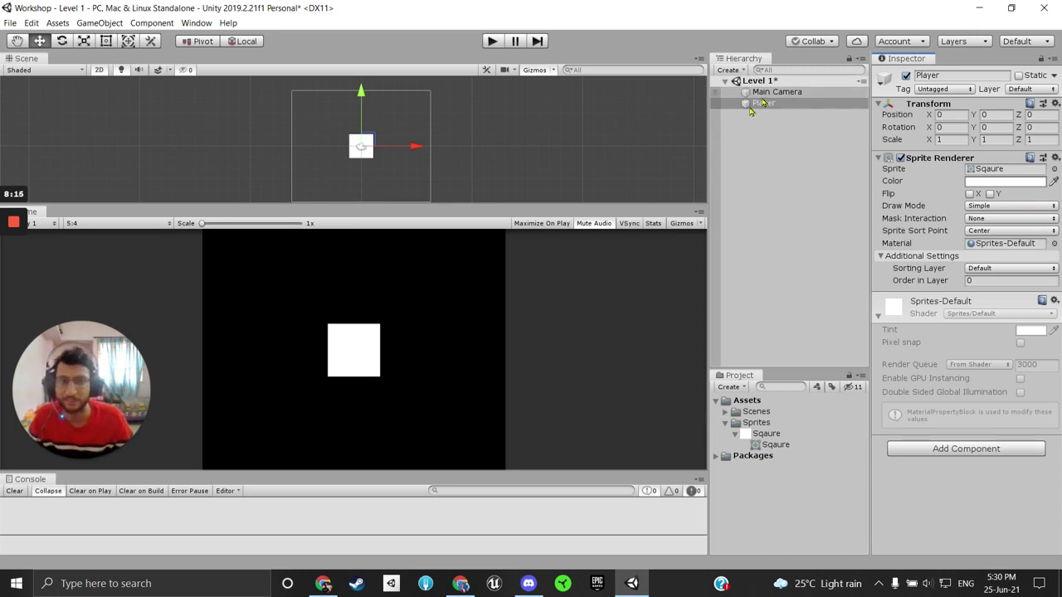
Step: Select the Player object and widen the Hierarchy and Project area of the layout
left_click(777, 106)
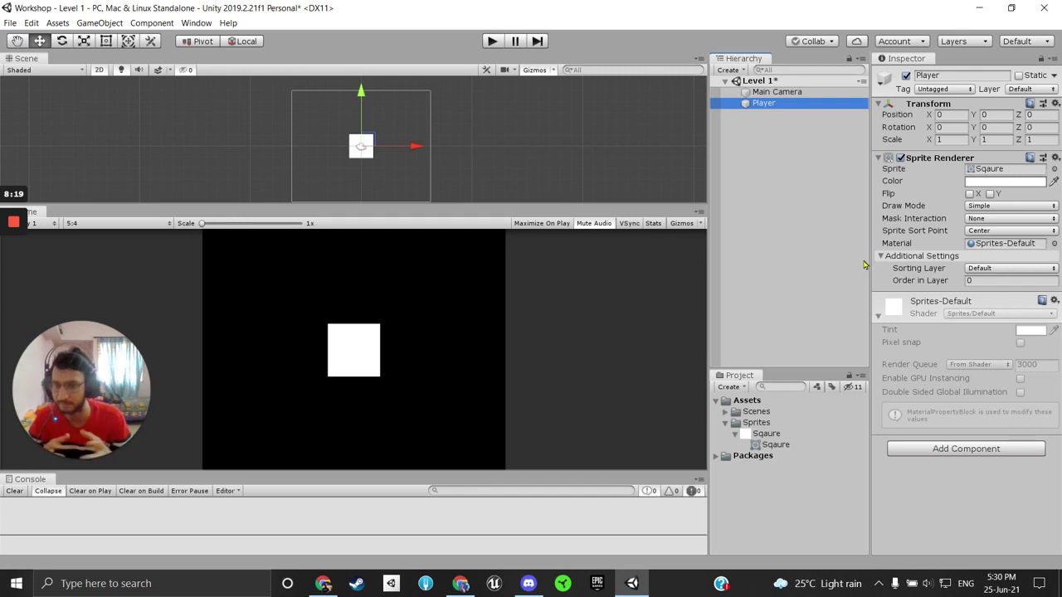
left_click(710, 259)
left_click_drag(710, 259, 668, 259)
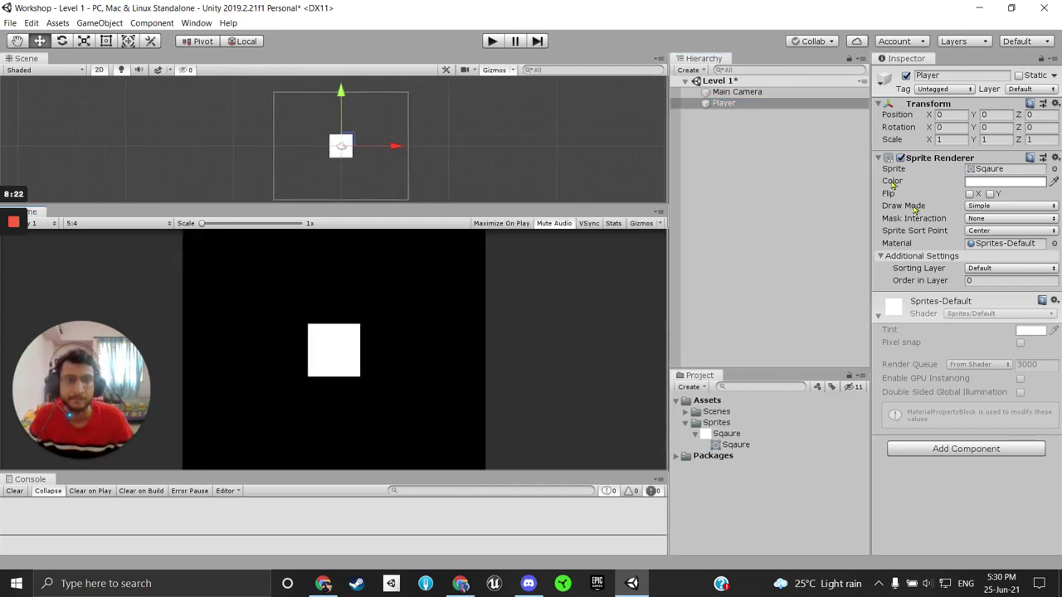
Step: Set the Player's Sprite Renderer color to a light blue, hexadecimal 12C6F3
left_click(997, 182)
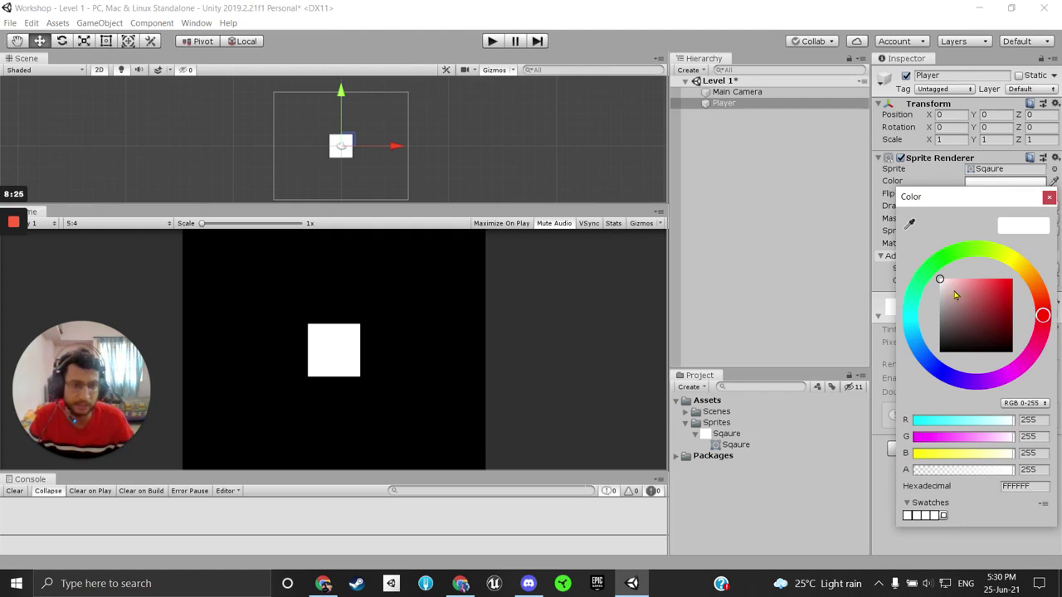
left_click(953, 293)
left_click(911, 324)
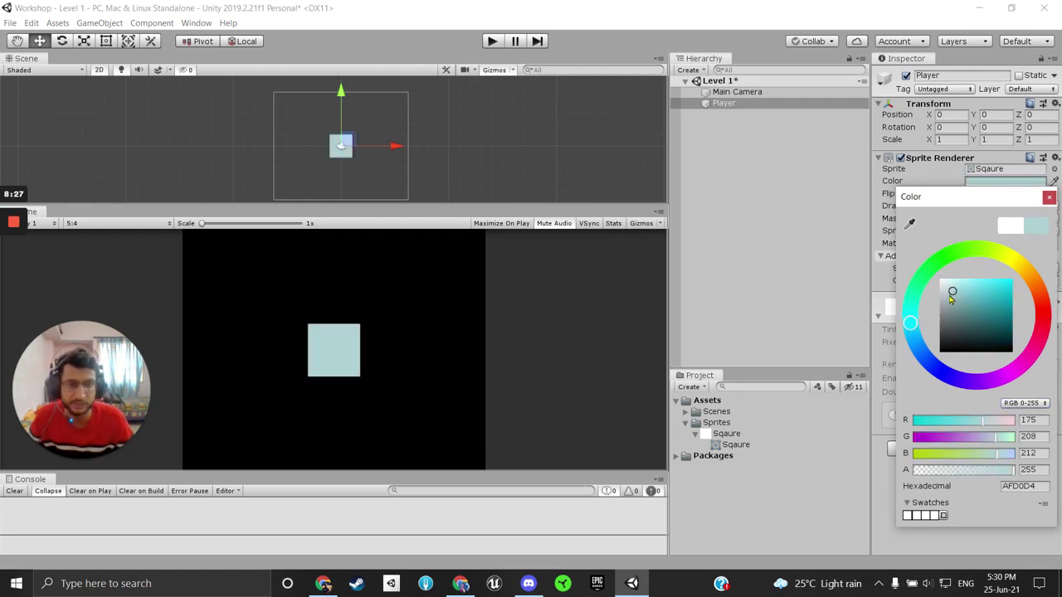
left_click_drag(952, 299, 1008, 283)
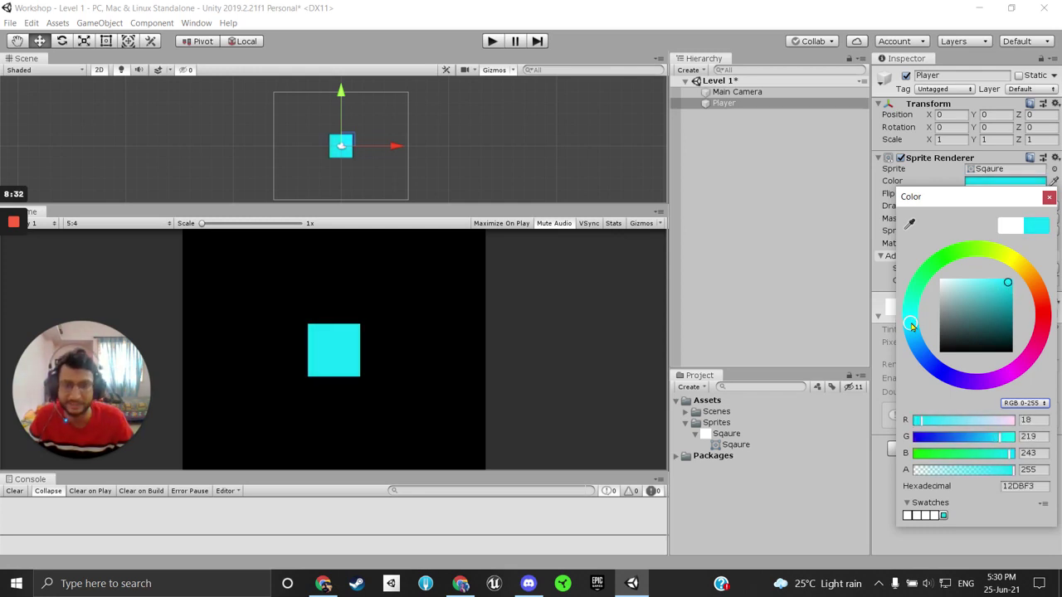
left_click_drag(911, 326, 911, 330)
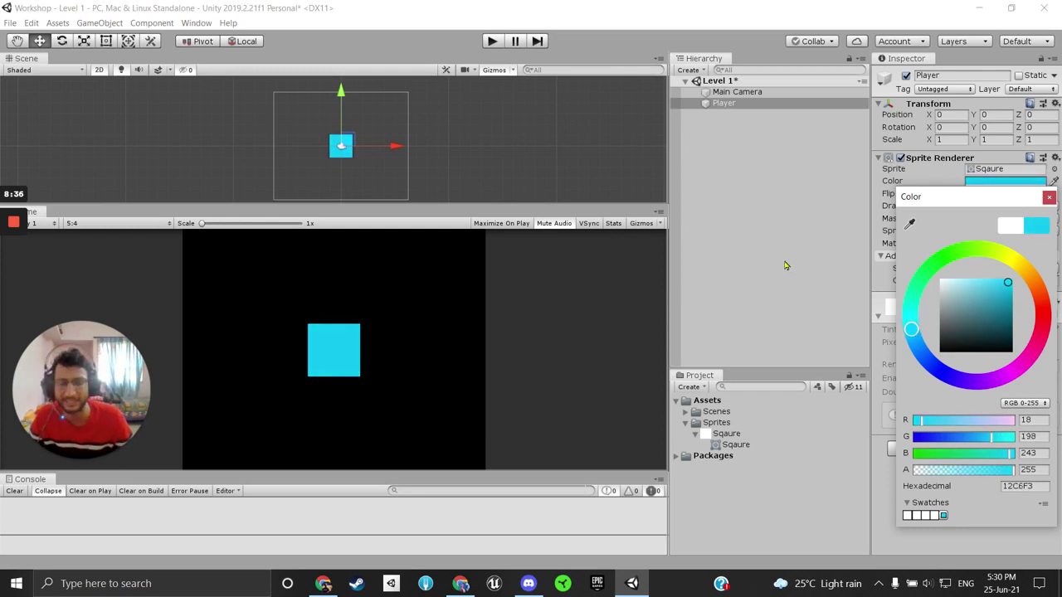
left_click(789, 265)
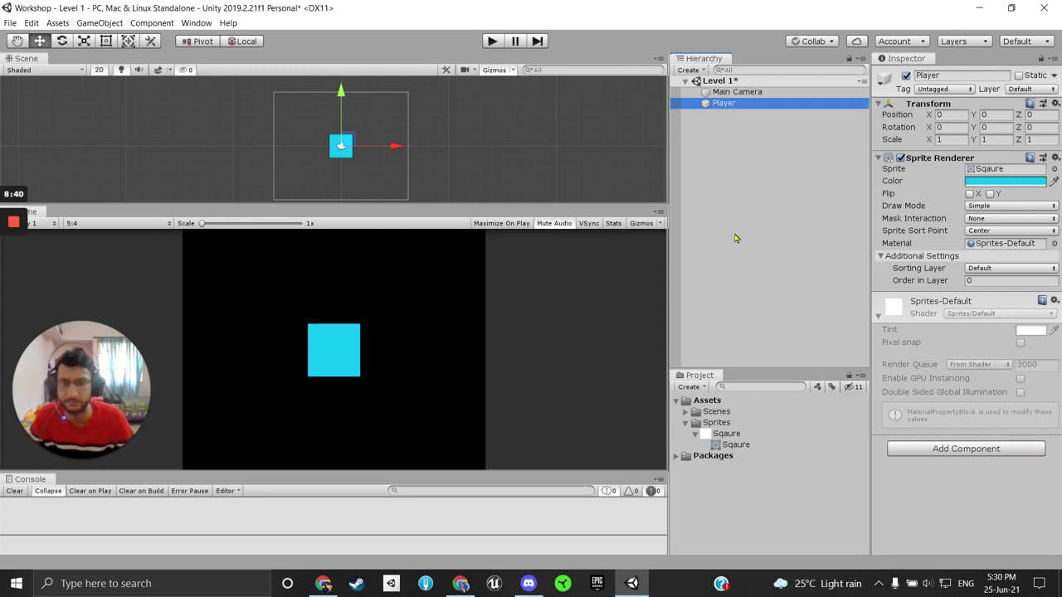
Step: Recheck the Player's sprite color without changing it and save the Level 1 scene
left_click(989, 183)
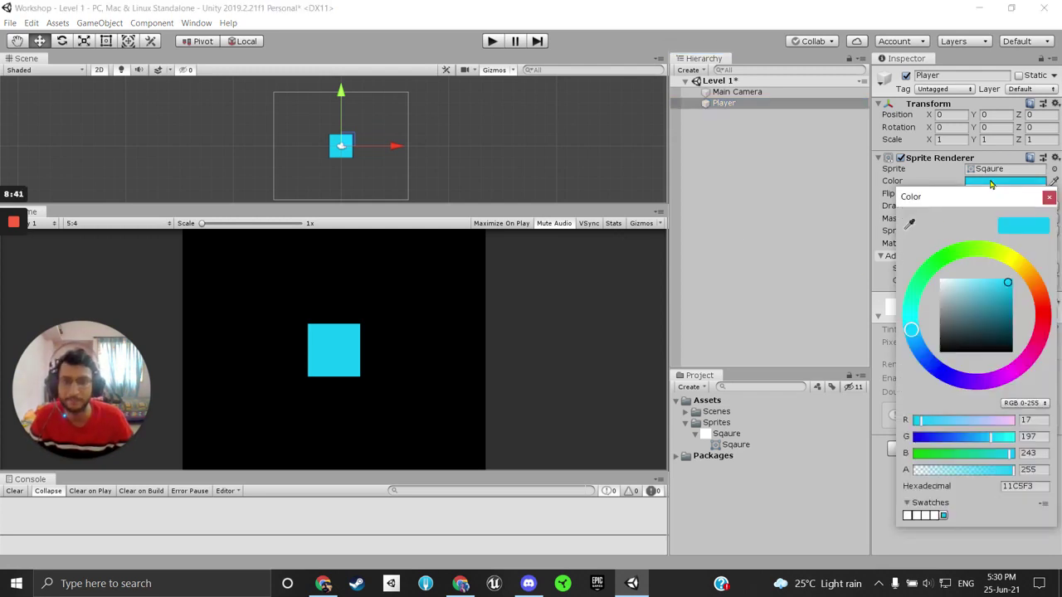
left_click(821, 210)
key("ctrl+s")
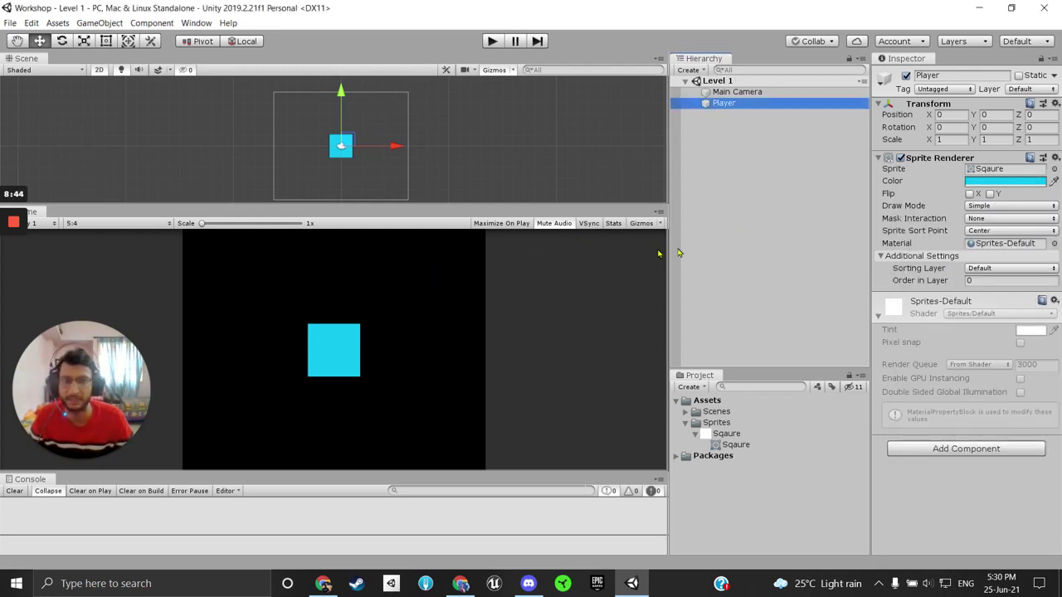